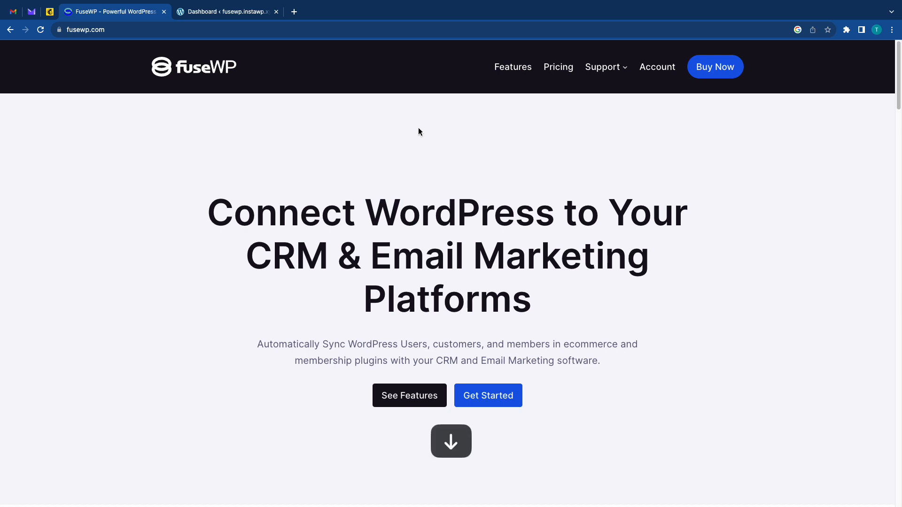
Look through the FuseWP homepage's user sync, ecommerce and membership sync, and integrations sections, and close the page.
{"action": "key", "text": "Down"}
{"action": "key", "text": "Down"}
{"action": "key", "text": "Down"}
{"action": "key", "text": "Down"}
{"action": "key", "text": "Down"}
{"action": "key", "text": "Down"}
{"action": "key", "text": "Down"}
{"action": "key", "text": "Down"}
{"action": "key", "text": "Down"}
{"action": "key", "text": "Down"}
{"action": "key", "text": "Down"}
{"action": "key", "text": "Down"}
{"action": "key", "text": "Down"}
{"action": "key", "text": "Down"}
{"action": "key", "text": "Down"}
{"action": "key", "text": "Down"}
{"action": "key", "text": "Down"}
{"action": "key", "text": "Down"}
{"action": "key", "text": "Down"}
{"action": "key", "text": "Down"}
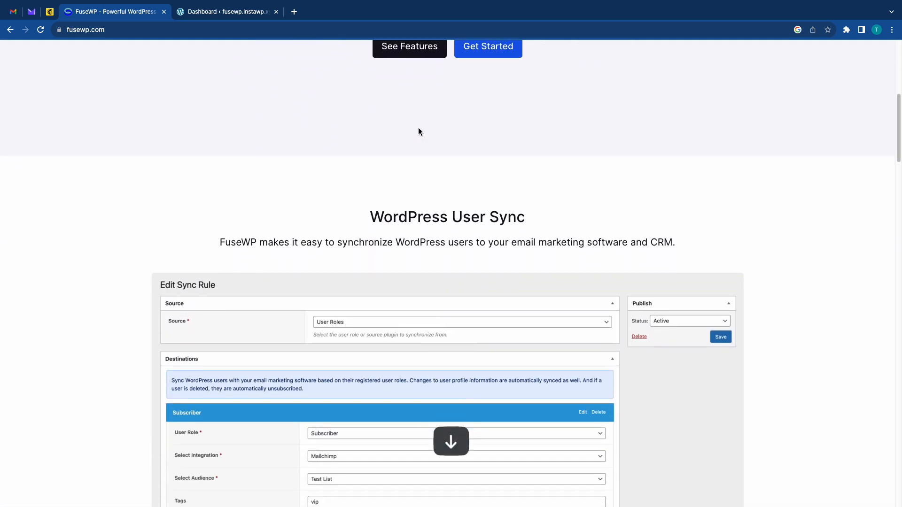
{"action": "key", "text": "Down"}
{"action": "key", "text": "Down"}
{"action": "key", "text": "Down"}
{"action": "key", "text": "Down"}
{"action": "key", "text": "Down"}
{"action": "key", "text": "Down"}
{"action": "key", "text": "Down"}
{"action": "key", "text": "Down"}
{"action": "key", "text": "Down"}
{"action": "key", "text": "Down"}
{"action": "key", "text": "Down"}
{"action": "key", "text": "Down"}
{"action": "key", "text": "Down"}
{"action": "key", "text": "Down"}
{"action": "key", "text": "Down"}
{"action": "key", "text": "Down"}
{"action": "key", "text": "Down"}
{"action": "key", "text": "Down"}
{"action": "key", "text": "Down"}
{"action": "key", "text": "Down"}
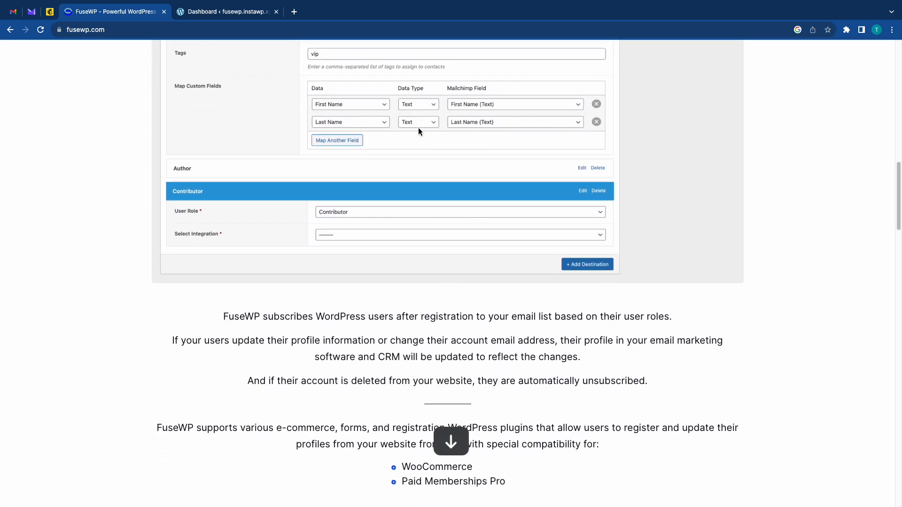
{"action": "key", "text": "Down"}
{"action": "key", "text": "Down"}
{"action": "key", "text": "Down"}
{"action": "key", "text": "Down"}
{"action": "key", "text": "Down"}
{"action": "key", "text": "Down"}
{"action": "key", "text": "Down"}
{"action": "key", "text": "Down"}
{"action": "key", "text": "Down"}
{"action": "key", "text": "Down"}
{"action": "key", "text": "Down"}
{"action": "key", "text": "Down"}
{"action": "key", "text": "Down"}
{"action": "key", "text": "Down"}
{"action": "key", "text": "Down"}
{"action": "key", "text": "Down"}
{"action": "key", "text": "Down"}
{"action": "key", "text": "Down"}
{"action": "key", "text": "Down"}
{"action": "key", "text": "Down"}
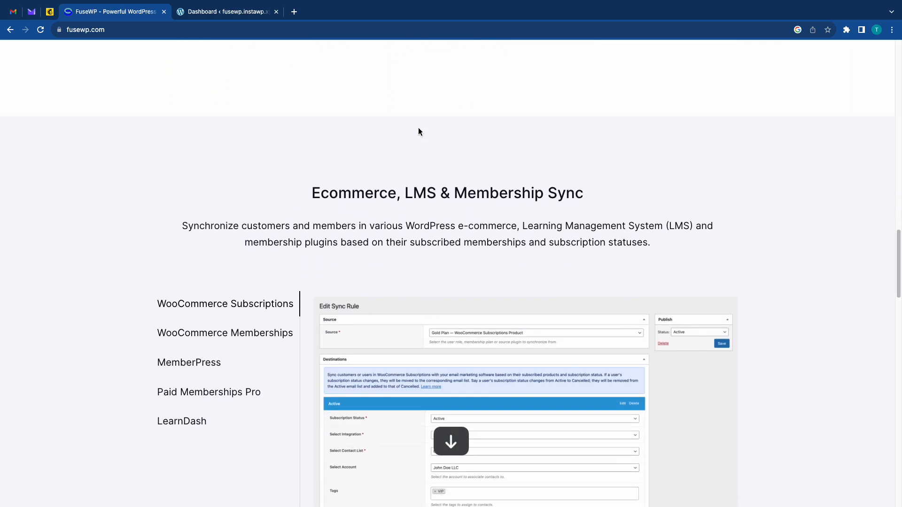
{"action": "key", "text": "Down"}
{"action": "key", "text": "Down"}
{"action": "key", "text": "Down"}
{"action": "key", "text": "Down"}
{"action": "key", "text": "Down"}
{"action": "key", "text": "Down"}
{"action": "key", "text": "Down"}
{"action": "key", "text": "Down"}
{"action": "key", "text": "Down"}
{"action": "key", "text": "Down"}
{"action": "key", "text": "Down"}
{"action": "key", "text": "Down"}
{"action": "key", "text": "Down"}
{"action": "key", "text": "Down"}
{"action": "key", "text": "Down"}
{"action": "key", "text": "Down"}
{"action": "key", "text": "Down"}
{"action": "key", "text": "Down"}
{"action": "key", "text": "Down"}
{"action": "key", "text": "Down"}
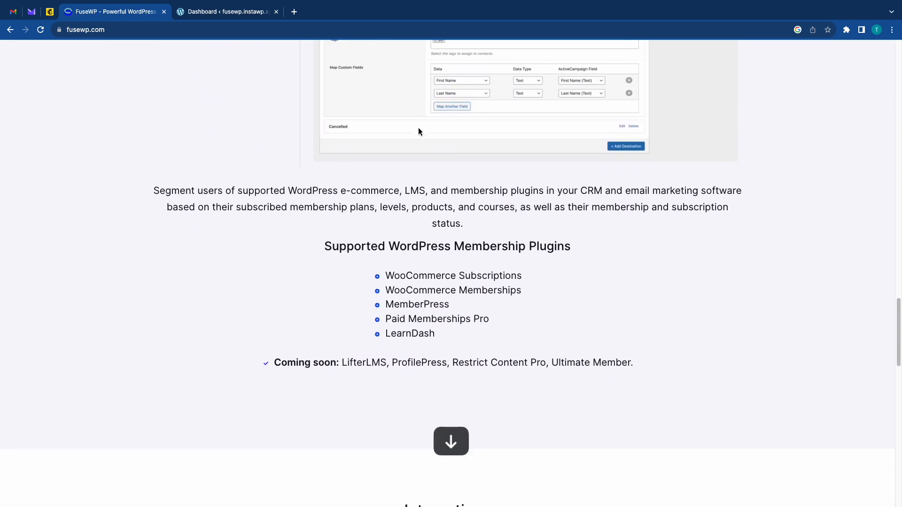
{"action": "key", "text": "Down"}
{"action": "key", "text": "Down"}
{"action": "key", "text": "Down"}
{"action": "key", "text": "Down"}
{"action": "key", "text": "Down"}
{"action": "key", "text": "Down"}
{"action": "key", "text": "Down"}
{"action": "key", "text": "Down"}
{"action": "key", "text": "Down"}
{"action": "key", "text": "Down"}
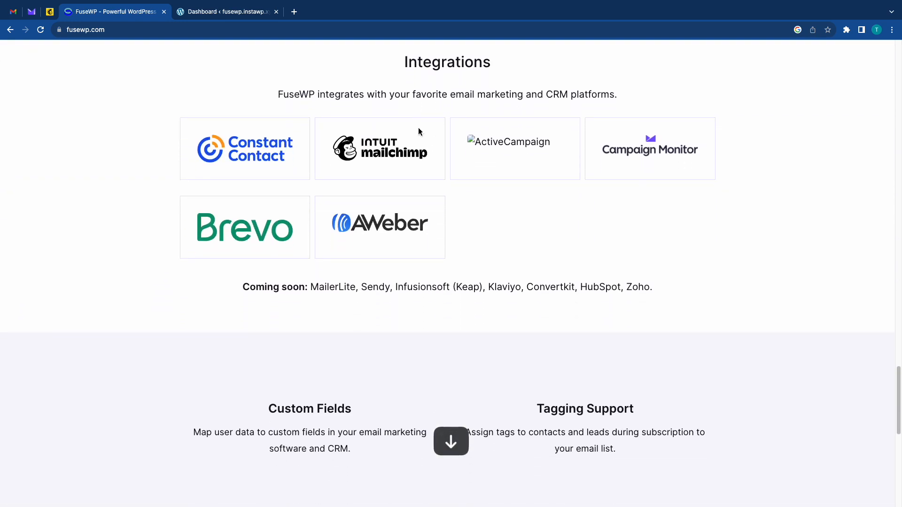
{"action": "key", "text": "Up"}
{"action": "key", "text": "Up"}
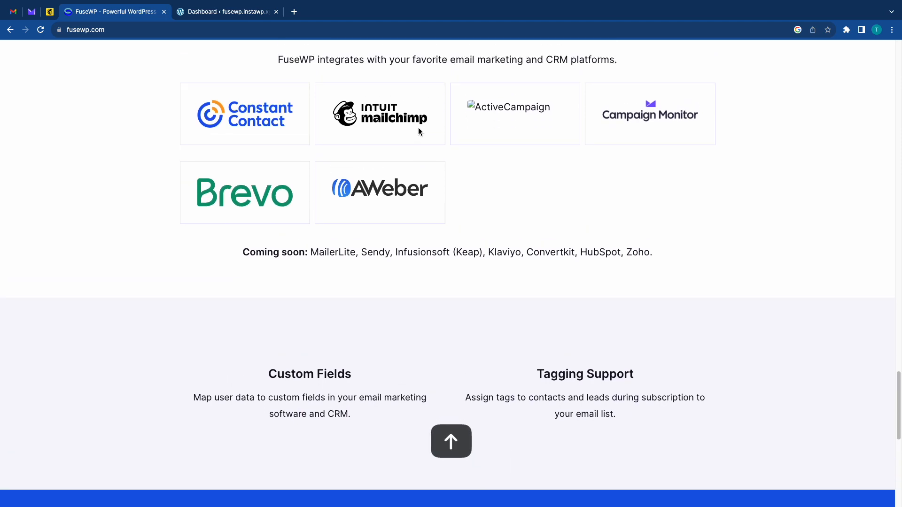
{"action": "key", "text": "ctrl+w"}
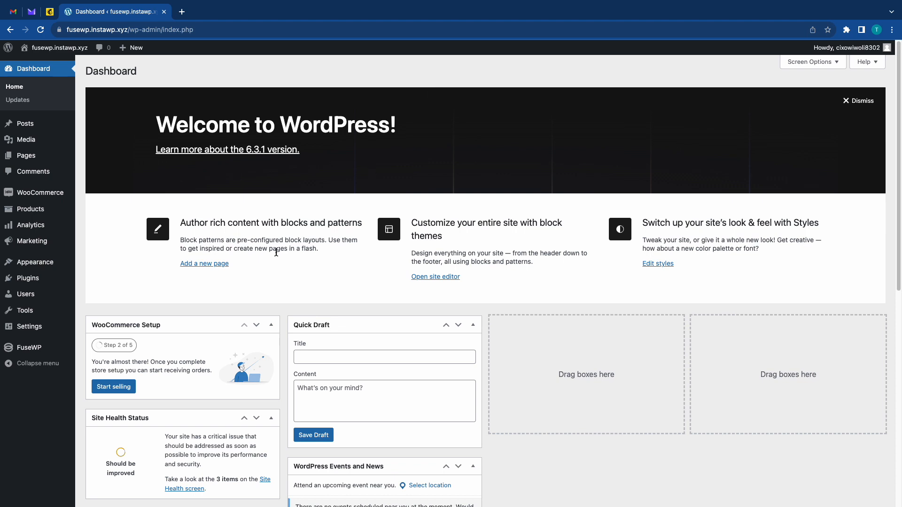
Open the FuseWP plugin settings and look through the documentation article on syncing Paid Memberships Pro to email lists.
{"action": "left_click", "coordinate": [35, 357]}
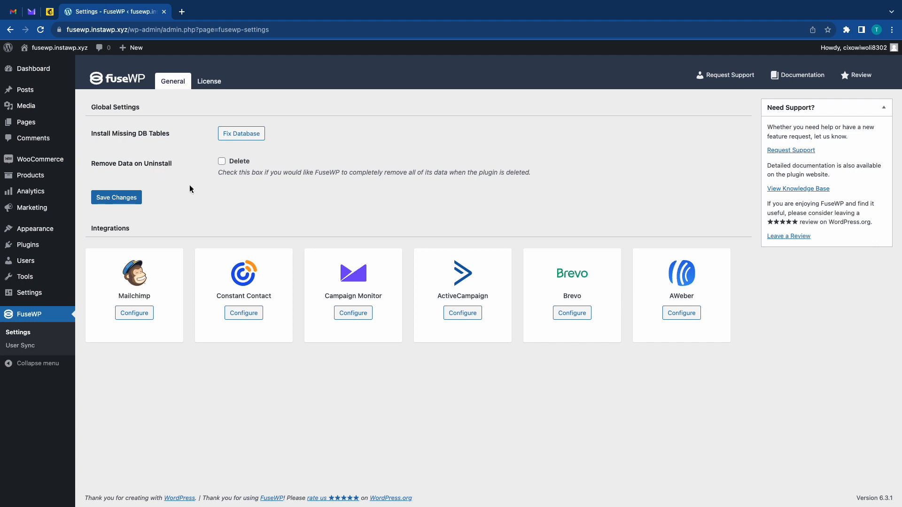
{"action": "left_click", "coordinate": [209, 86]}
{"action": "left_click", "coordinate": [815, 75]}
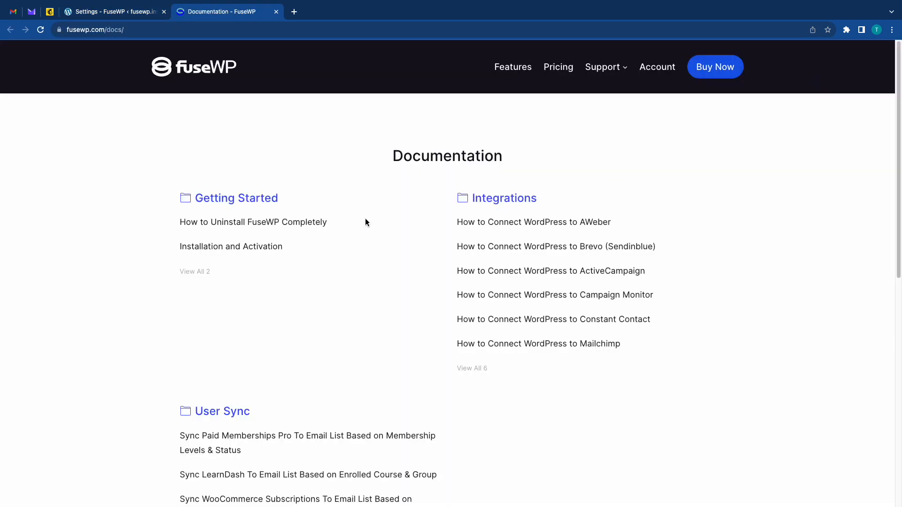
{"action": "scroll", "coordinate": [365, 220], "scroll_direction": "down", "scroll_amount": 3}
{"action": "left_click", "coordinate": [352, 268]}
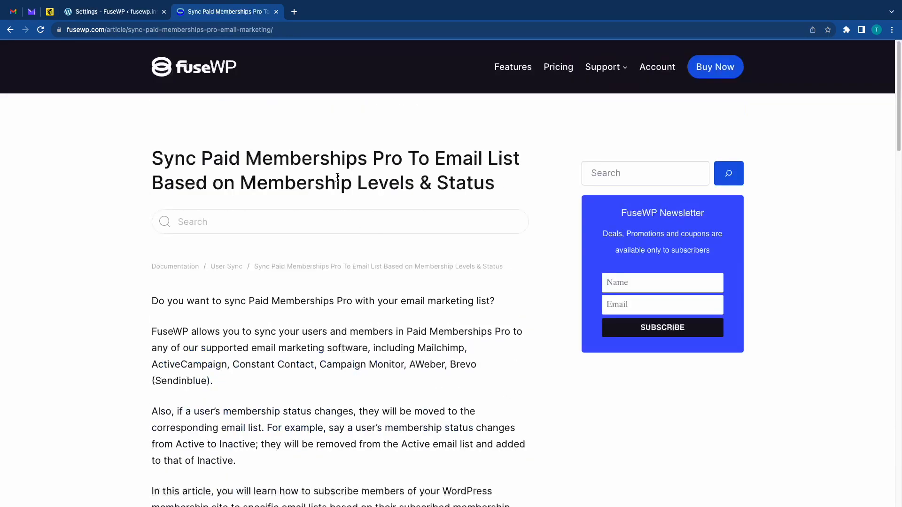
{"action": "left_click", "coordinate": [276, 11]}
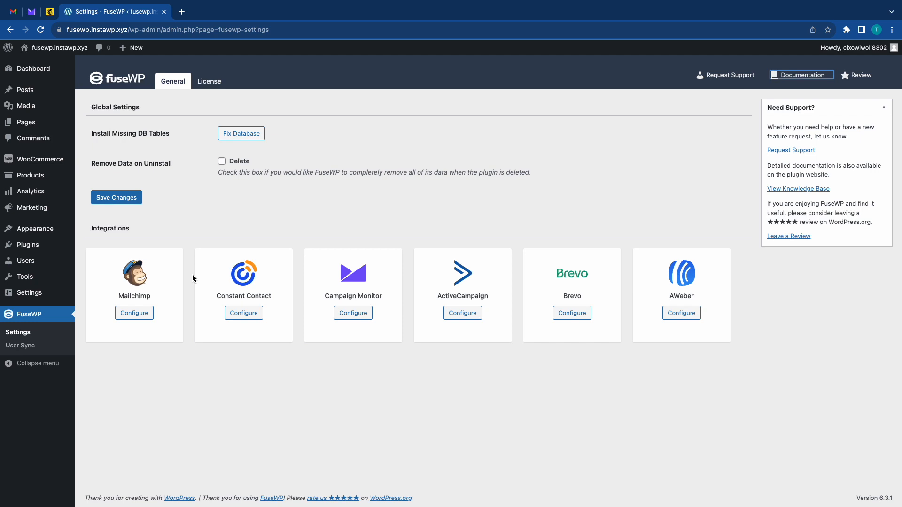
Connect the Mailchimp integration by logging in to the Mailchimp account and authorizing FuseWP.
{"action": "left_click", "coordinate": [142, 312]}
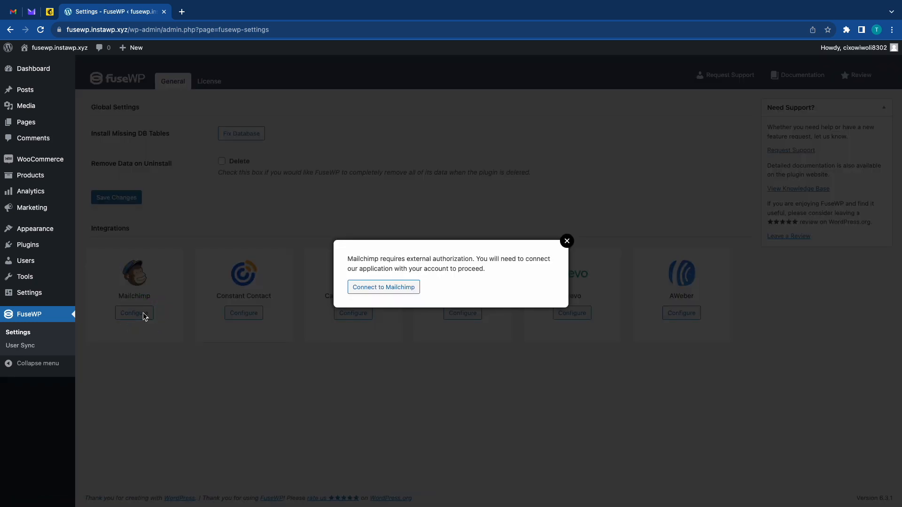
{"action": "left_click", "coordinate": [368, 288]}
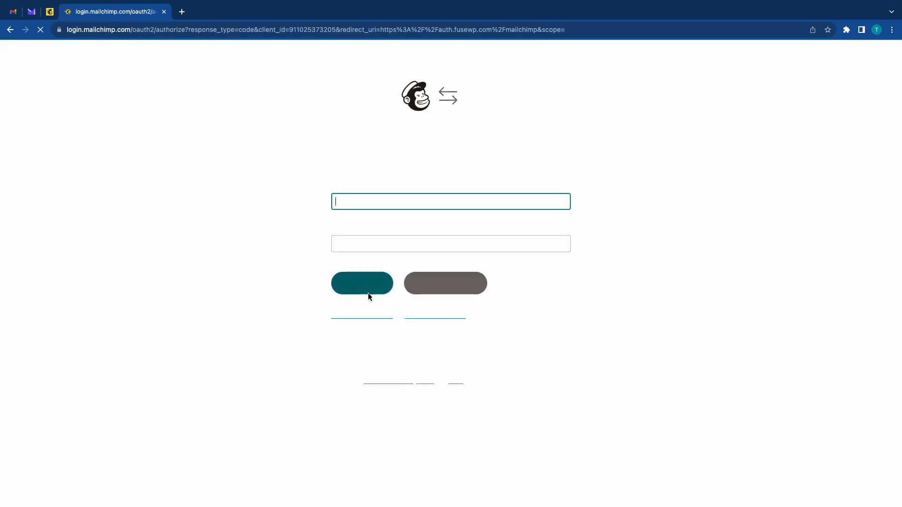
{"action": "left_click", "coordinate": [361, 281]}
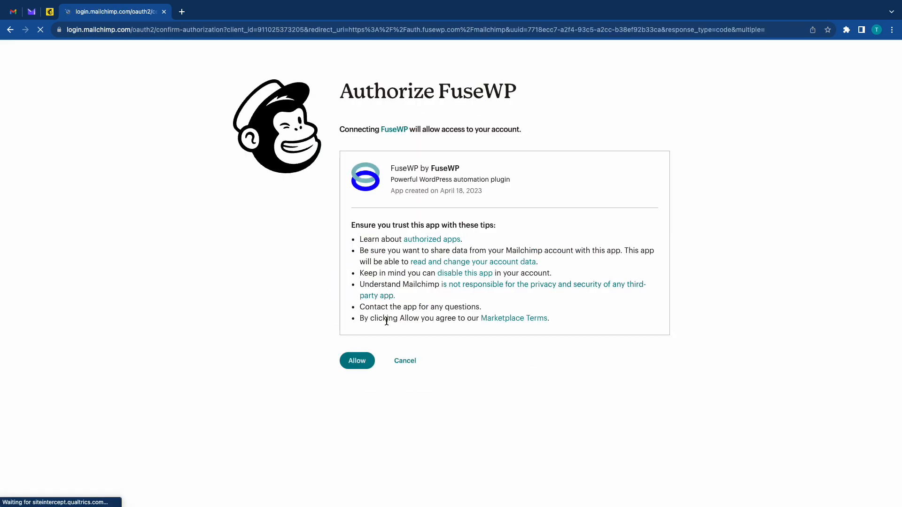
{"action": "left_click", "coordinate": [357, 362]}
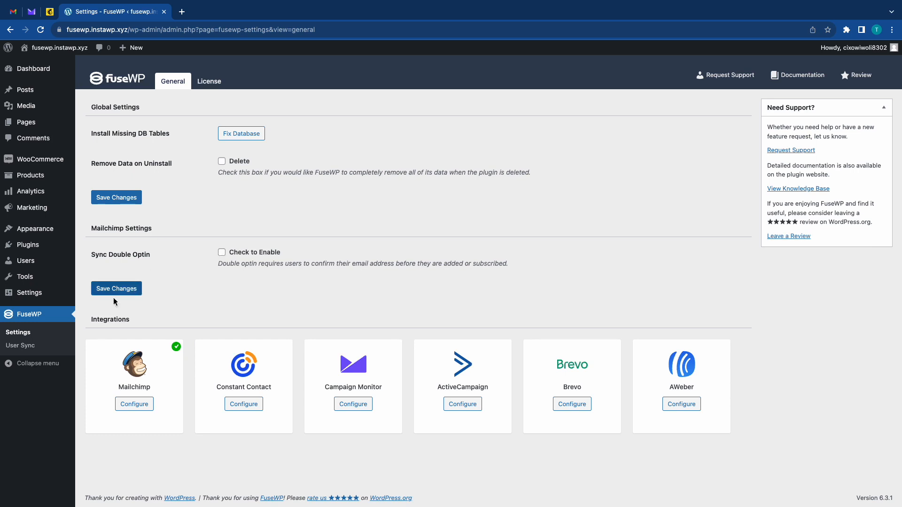
Add a new FuseWP user sync rule with User Roles as its source.
{"action": "left_click", "coordinate": [32, 346]}
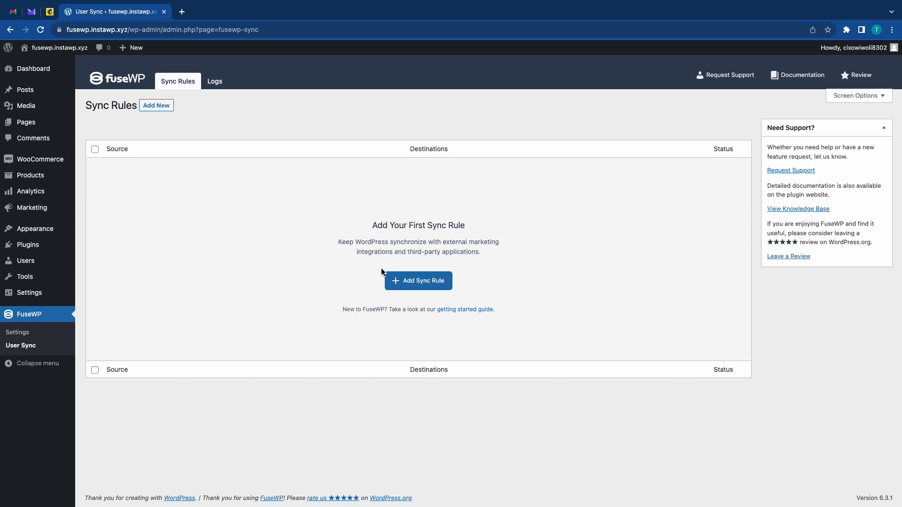
{"action": "left_click", "coordinate": [402, 284]}
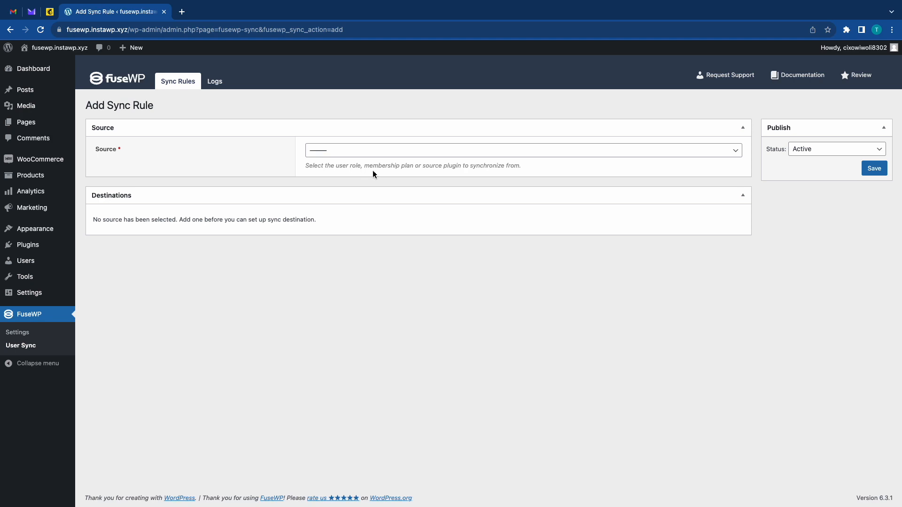
{"action": "left_click", "coordinate": [385, 151]}
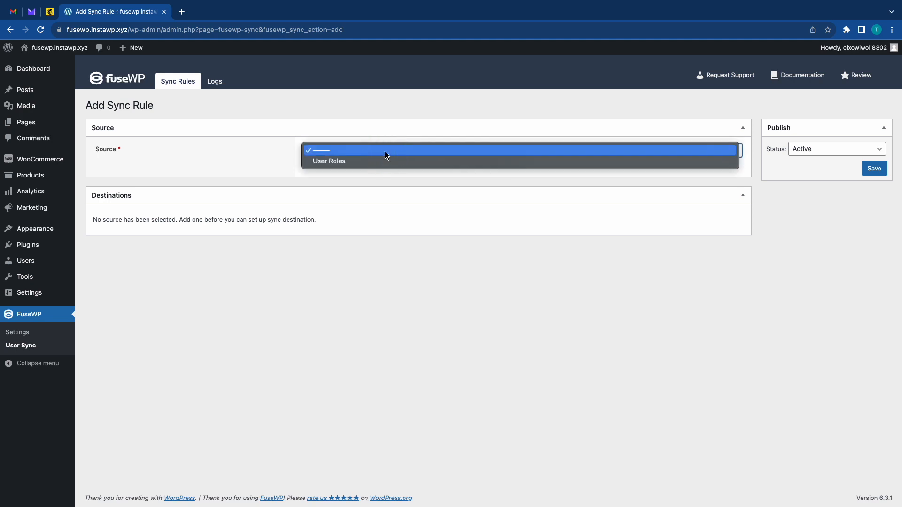
{"action": "left_click", "coordinate": [341, 163]}
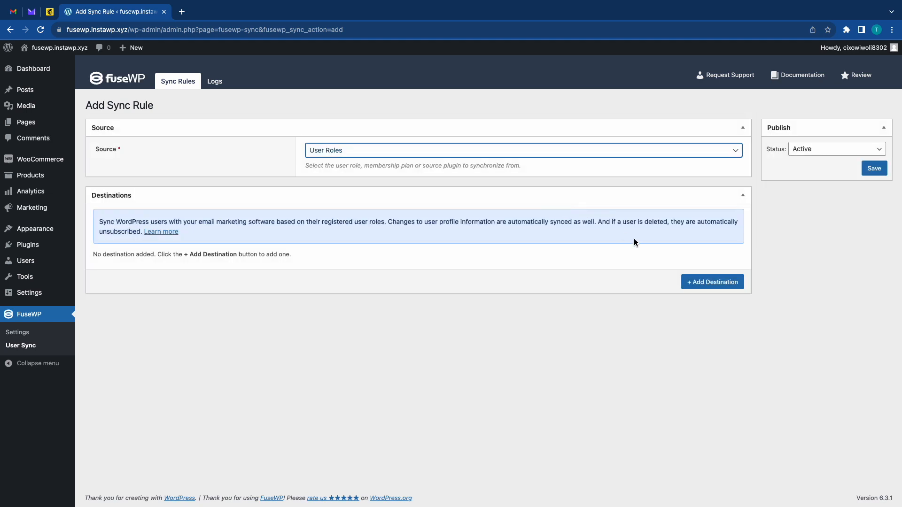
Add a destination to the sync rule for the Subscriber role with Mailchimp as the integration.
{"action": "left_click", "coordinate": [689, 282]}
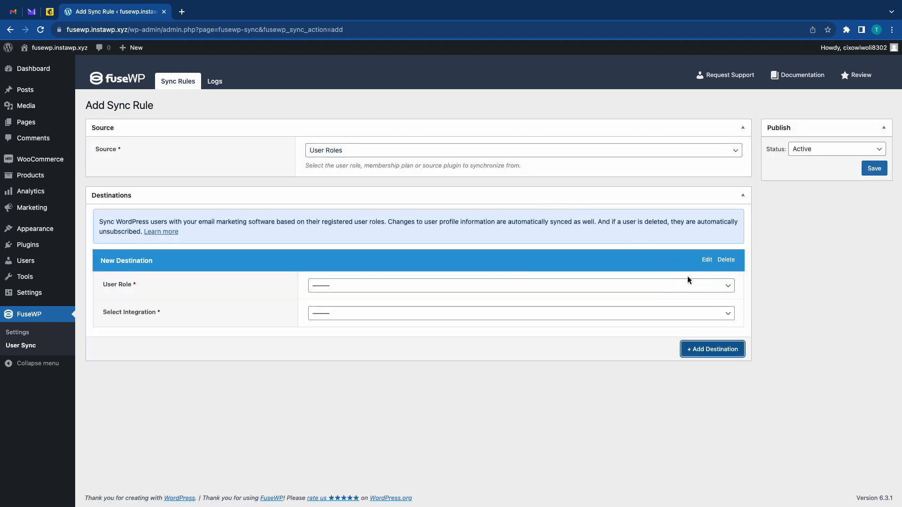
{"action": "left_click", "coordinate": [660, 291]}
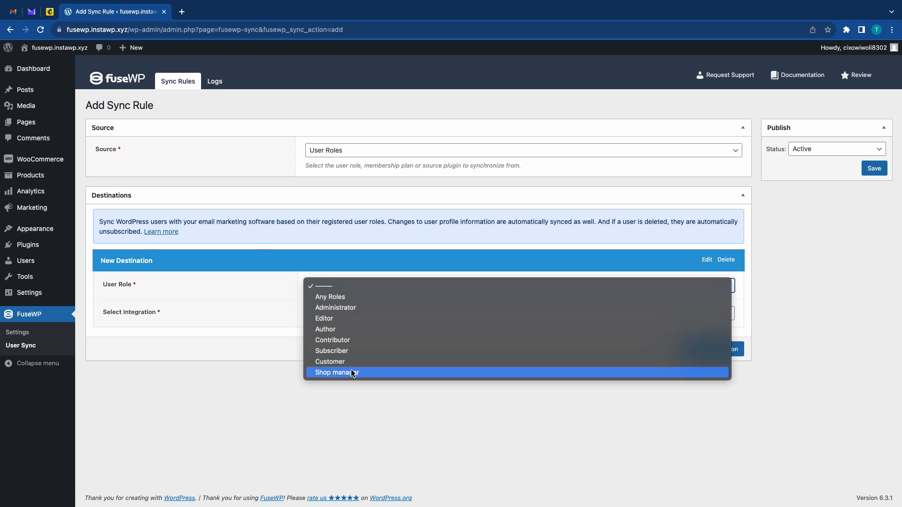
{"action": "left_click", "coordinate": [334, 351]}
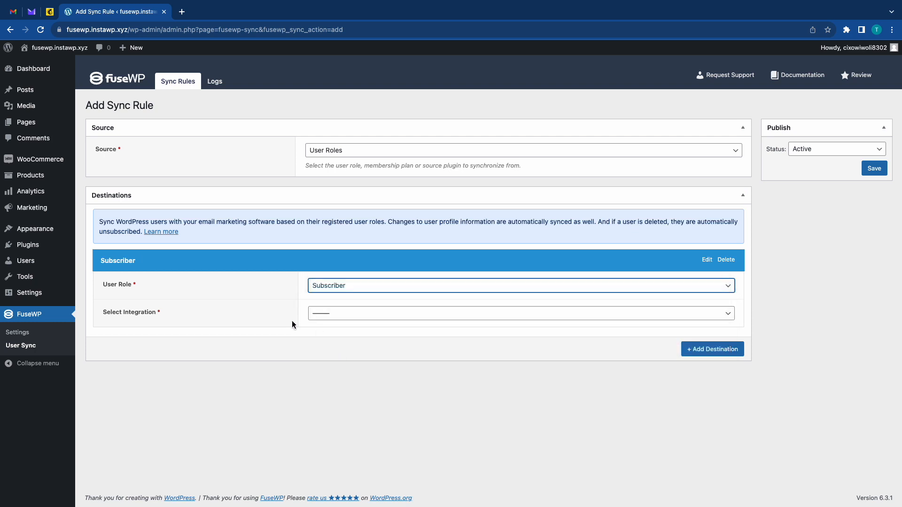
{"action": "left_click", "coordinate": [350, 314]}
{"action": "left_click", "coordinate": [348, 325]}
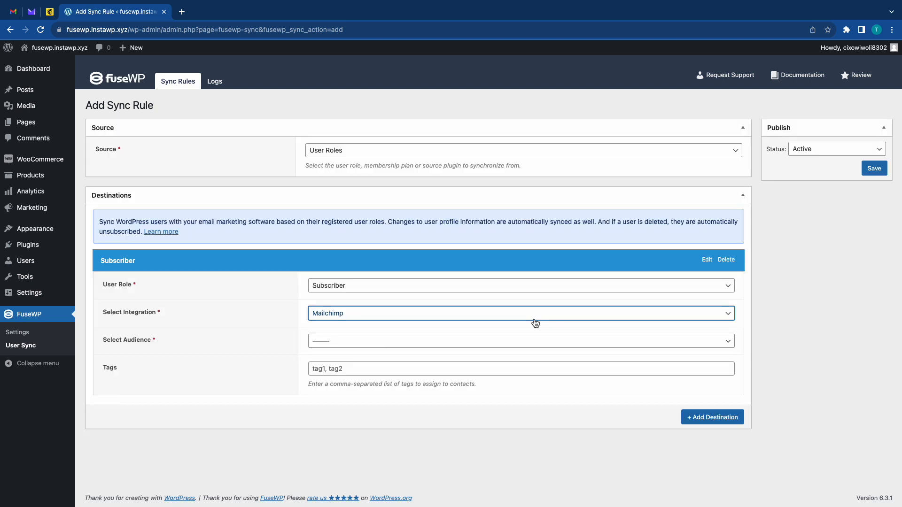
Set the Subscriber destination's audience to wetestwp and its tag to "example".
{"action": "left_click", "coordinate": [511, 342]}
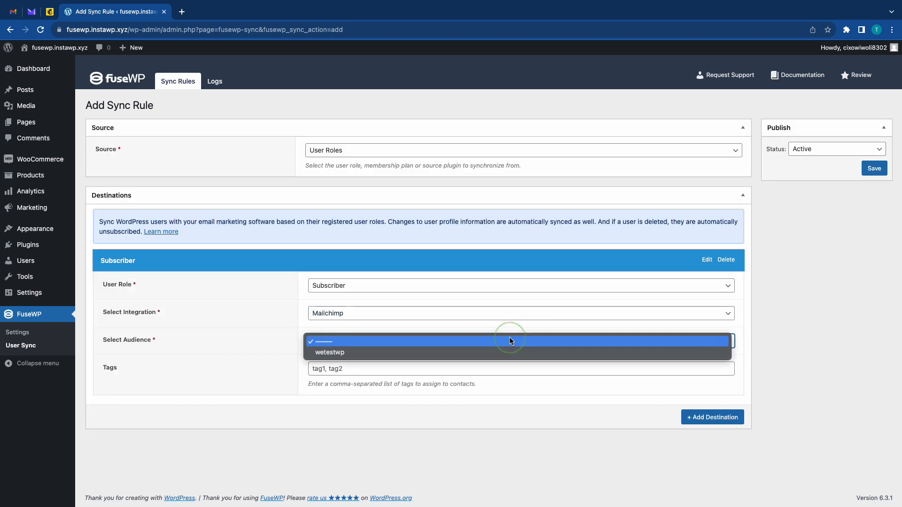
{"action": "left_click", "coordinate": [333, 353]}
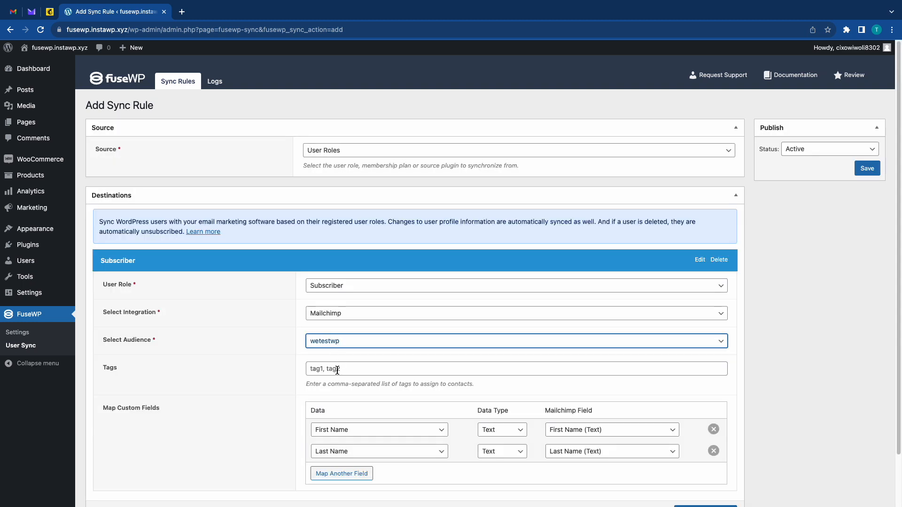
{"action": "left_click", "coordinate": [337, 371]}
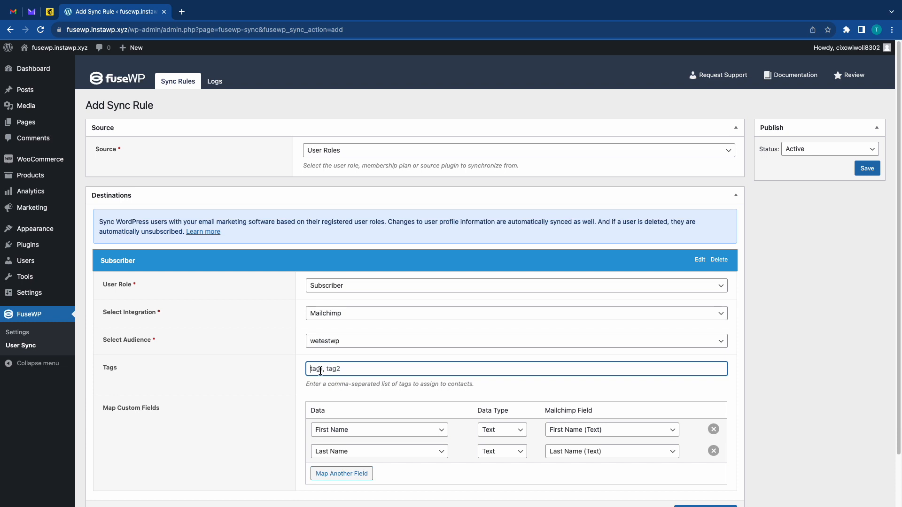
{"action": "type", "text": "example"}
Examine the data options and Mailchimp field options available for the First Name mapping.
{"action": "scroll", "coordinate": [323, 429], "scroll_direction": "down", "scroll_amount": 2}
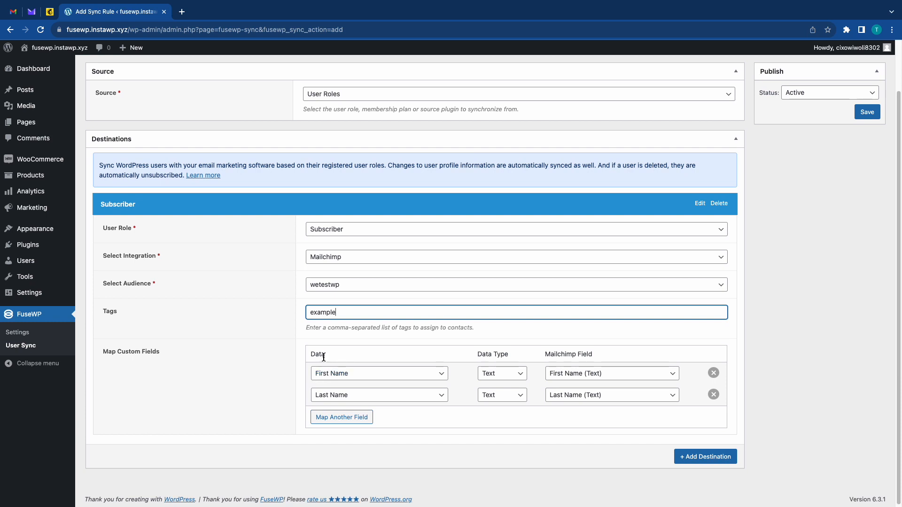
{"action": "left_click", "coordinate": [397, 374]}
{"action": "scroll", "coordinate": [397, 374], "scroll_direction": "down", "scroll_amount": 5}
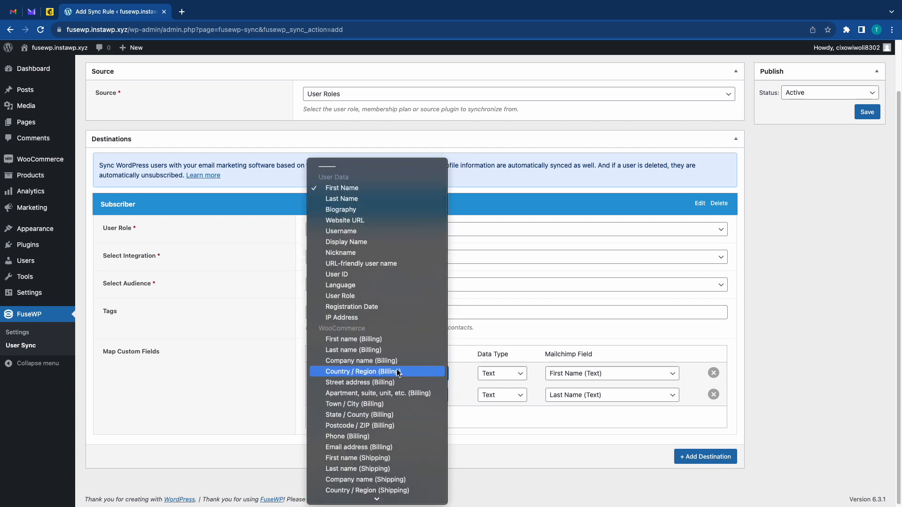
{"action": "left_click", "coordinate": [470, 350]}
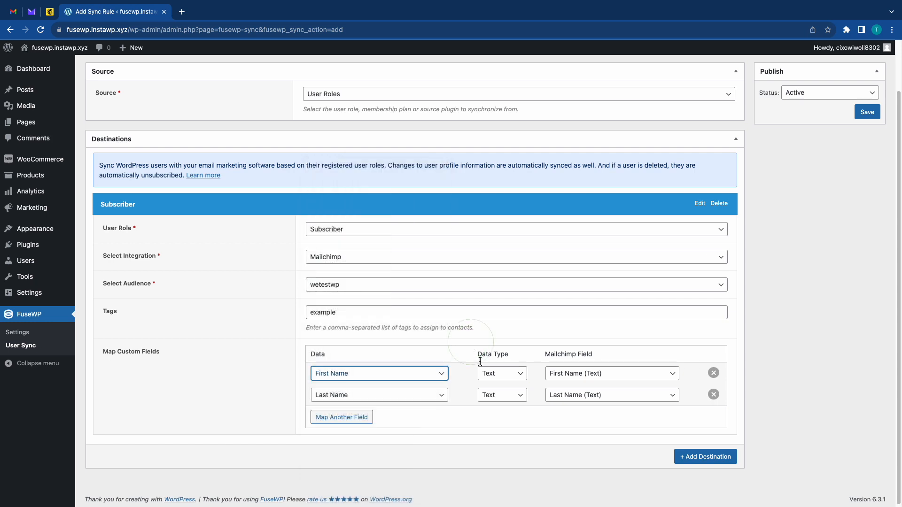
{"action": "left_click", "coordinate": [575, 376]}
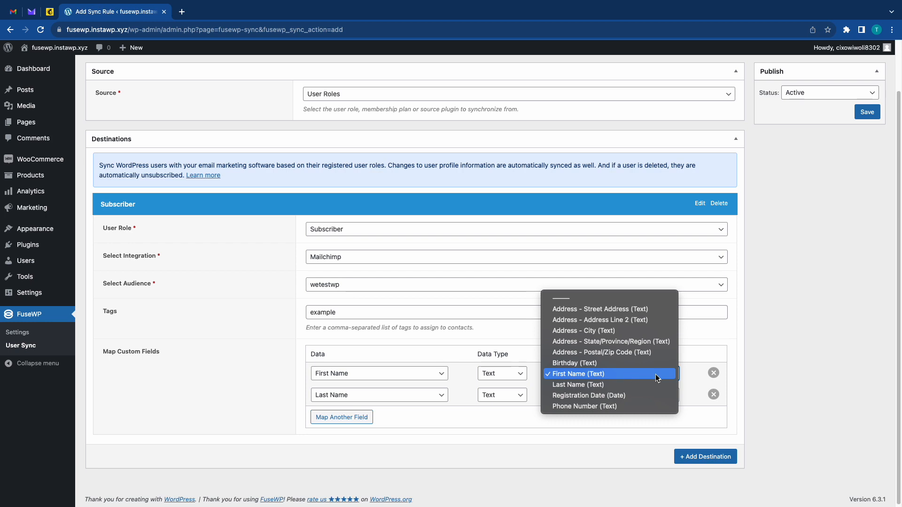
{"action": "left_click", "coordinate": [688, 375]}
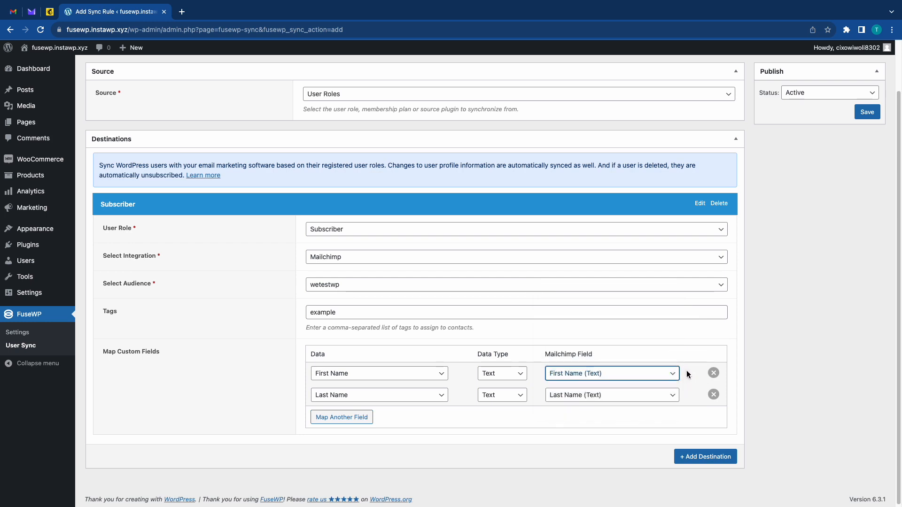
Map the Registration Date data with data type Date to the Mailchimp field Registration Date (Date).
{"action": "left_click", "coordinate": [350, 423]}
{"action": "left_click", "coordinate": [348, 420]}
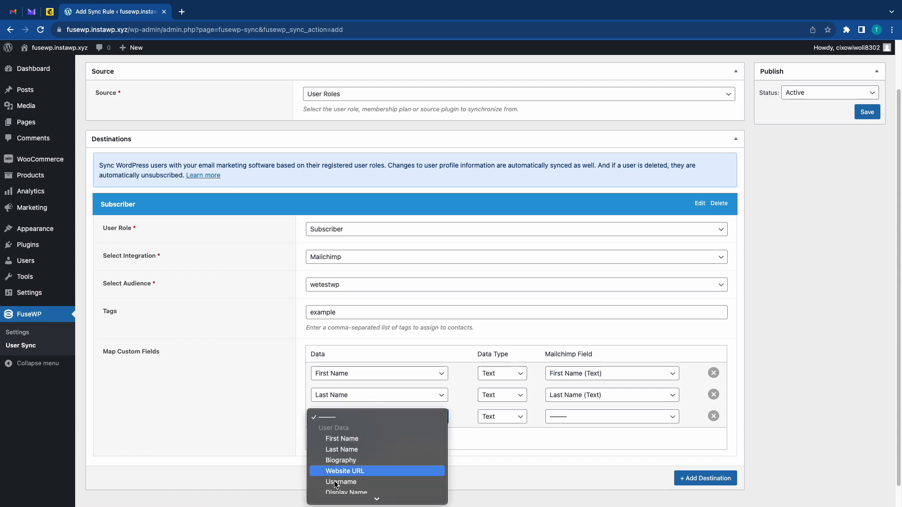
{"action": "scroll", "coordinate": [337, 485], "scroll_direction": "down", "scroll_amount": 10}
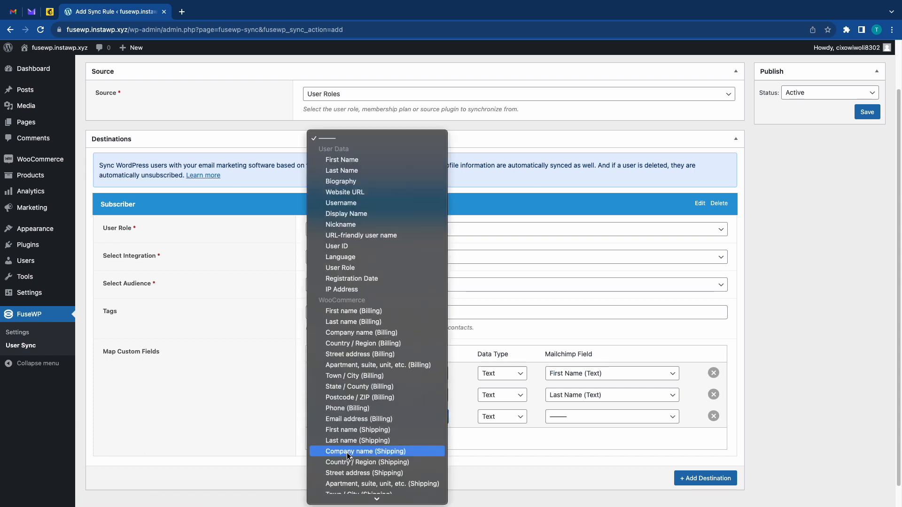
{"action": "left_click", "coordinate": [379, 282]}
{"action": "left_click", "coordinate": [503, 422]}
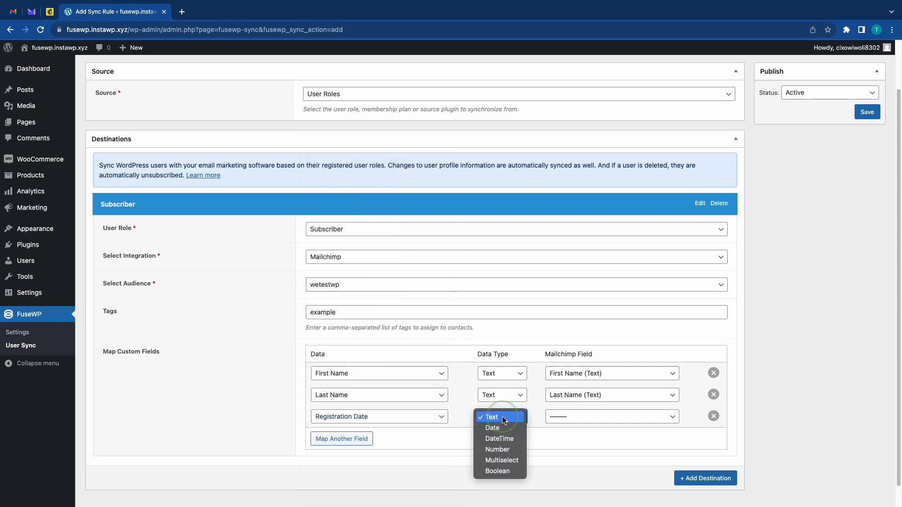
{"action": "left_click", "coordinate": [504, 427]}
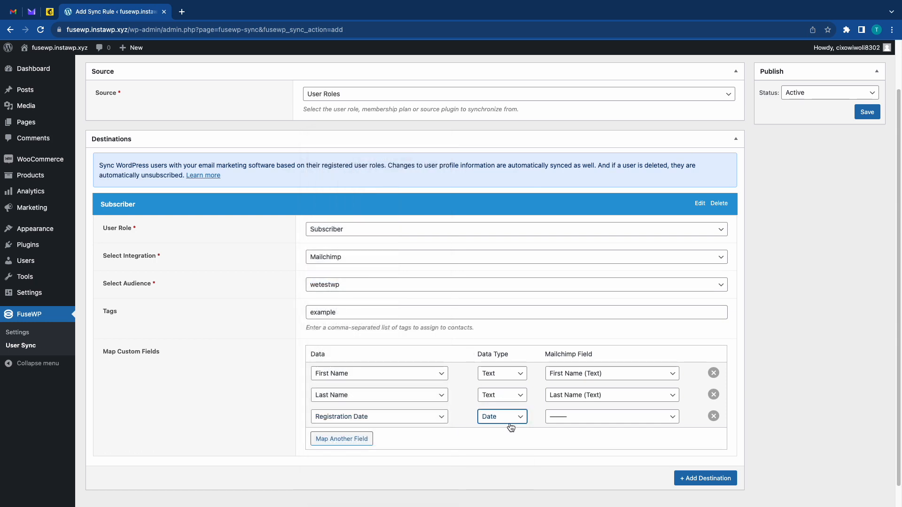
{"action": "left_click", "coordinate": [566, 421]}
{"action": "scroll", "coordinate": [569, 437], "scroll_direction": "down", "scroll_amount": 2}
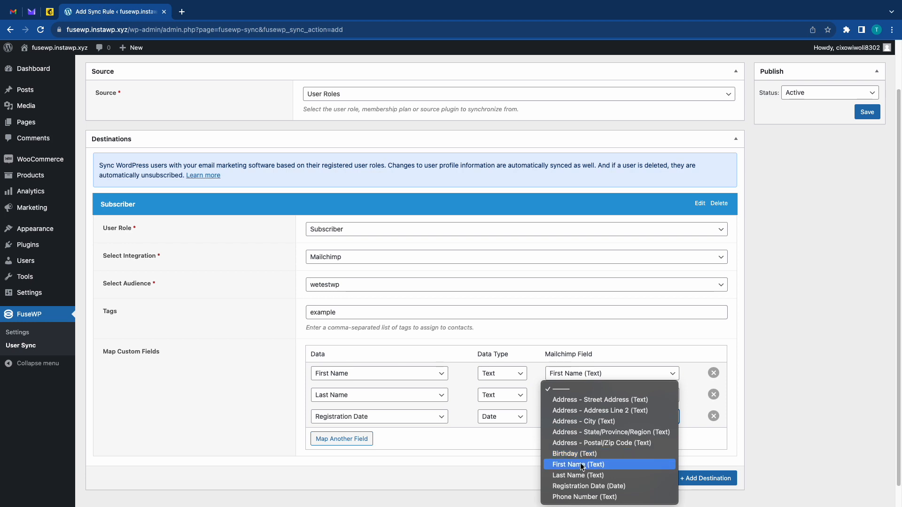
{"action": "left_click", "coordinate": [572, 488]}
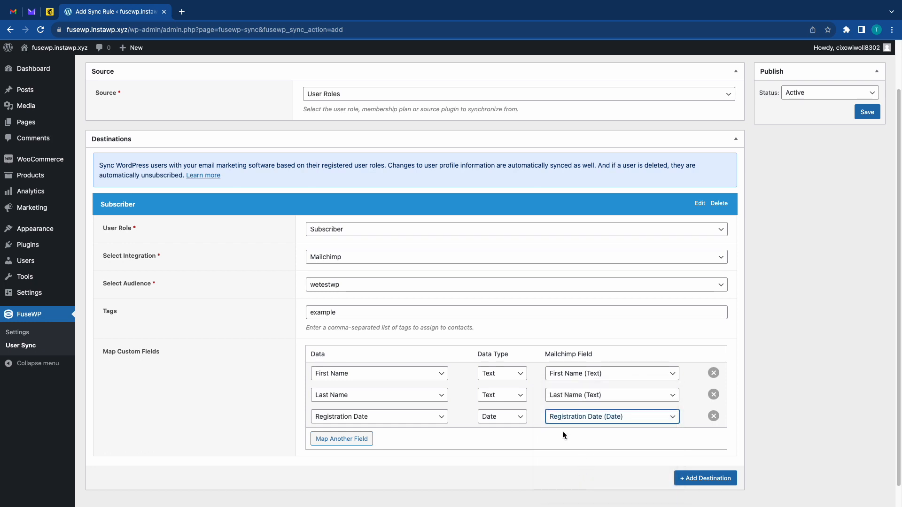
{"action": "left_click", "coordinate": [526, 440]}
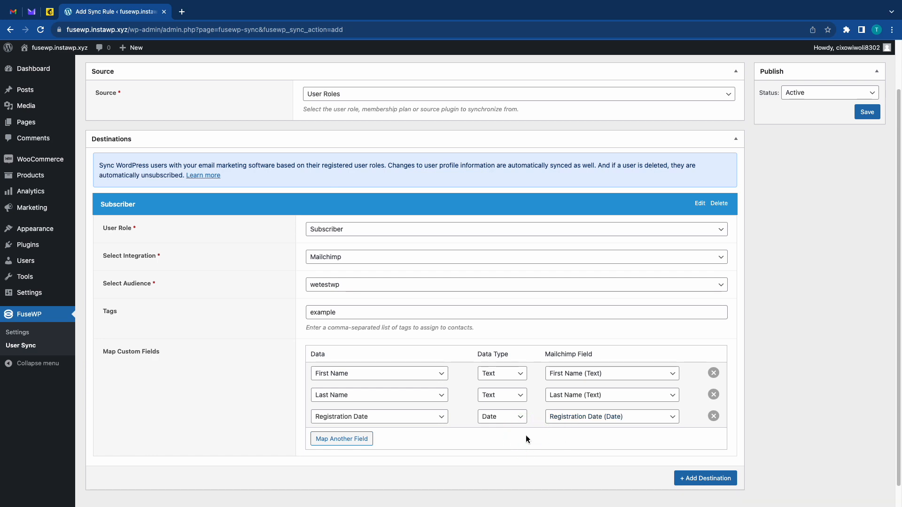
Add a field mapping with Website URL as its data, leave its Mailchimp field empty, and save the sync rule.
{"action": "left_click", "coordinate": [350, 439]}
{"action": "left_click", "coordinate": [388, 438]}
{"action": "scroll", "coordinate": [386, 444], "scroll_direction": "down", "scroll_amount": 3}
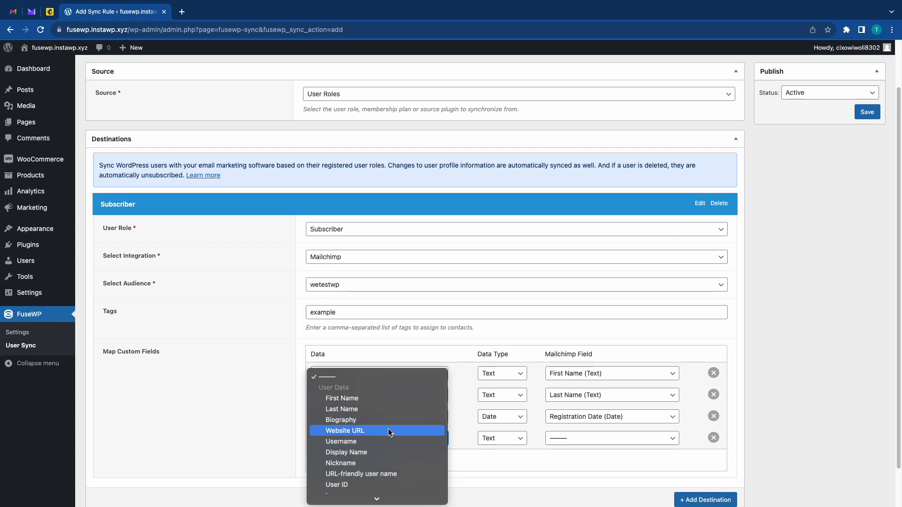
{"action": "left_click", "coordinate": [388, 431]}
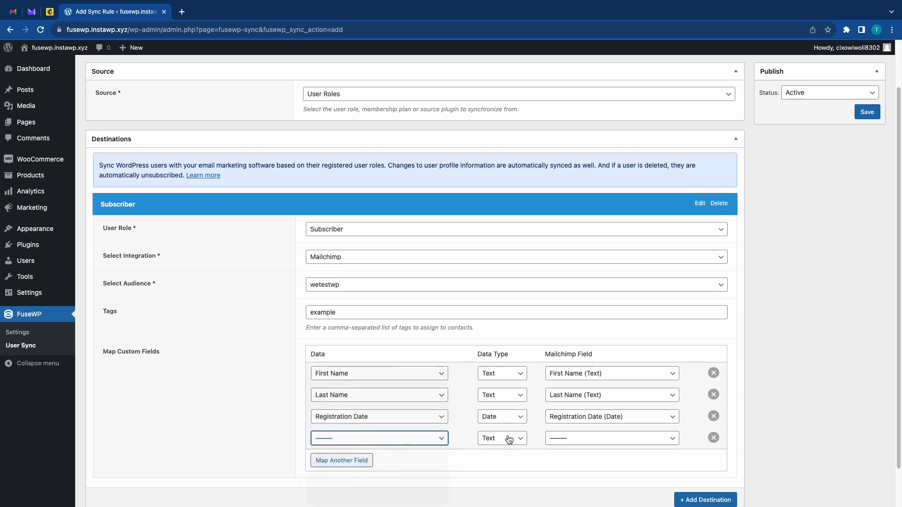
{"action": "left_click", "coordinate": [566, 439]}
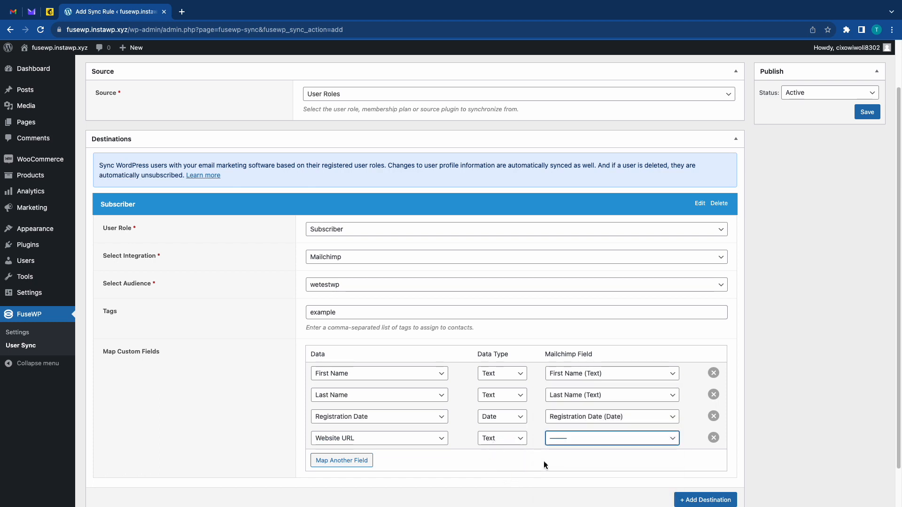
{"action": "scroll", "coordinate": [544, 465], "scroll_direction": "down", "scroll_amount": 2}
{"action": "scroll", "coordinate": [545, 466], "scroll_direction": "up", "scroll_amount": 3}
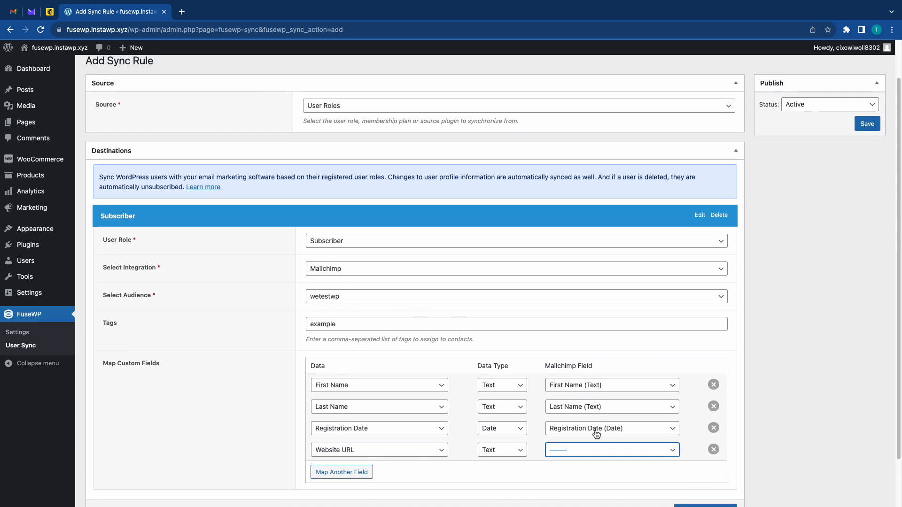
{"action": "left_click", "coordinate": [867, 124]}
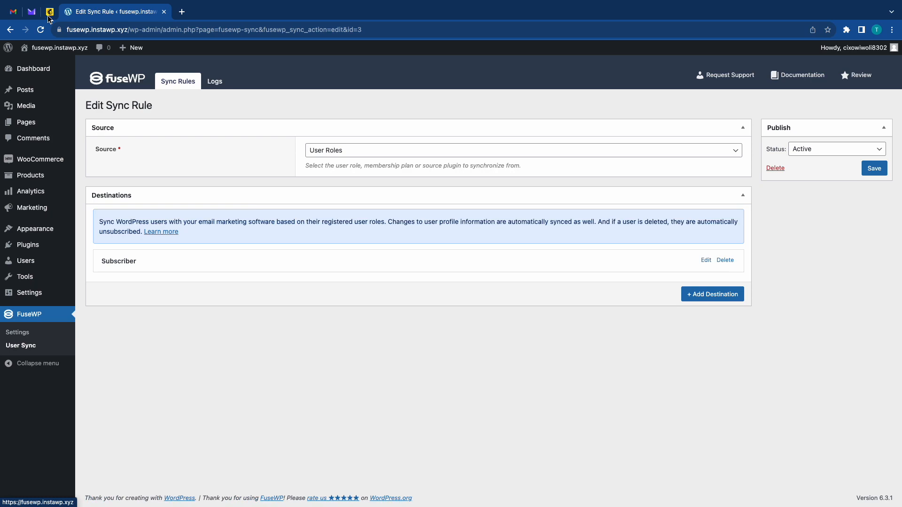
Switch to Mailchimp and open the wetestwp audience's settings for audience fields and *|MERGE|* tags.
{"action": "left_click", "coordinate": [50, 12]}
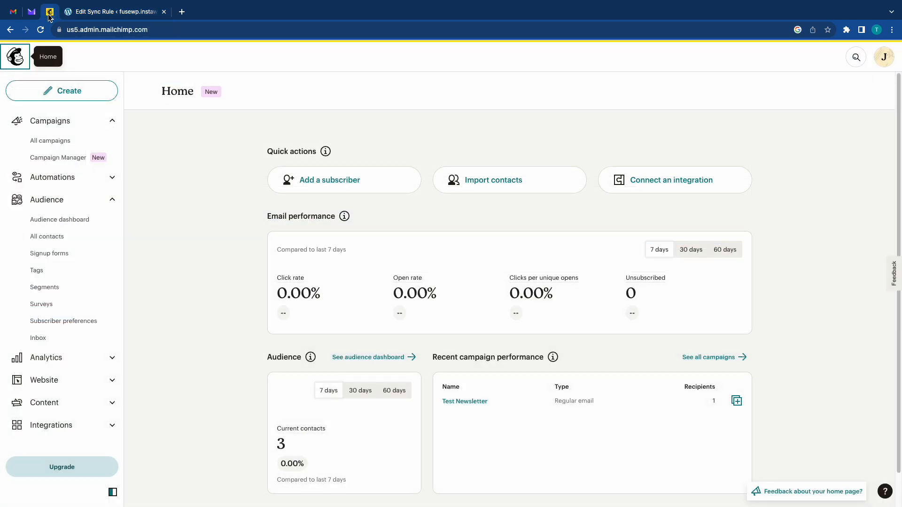
{"action": "left_click", "coordinate": [79, 222]}
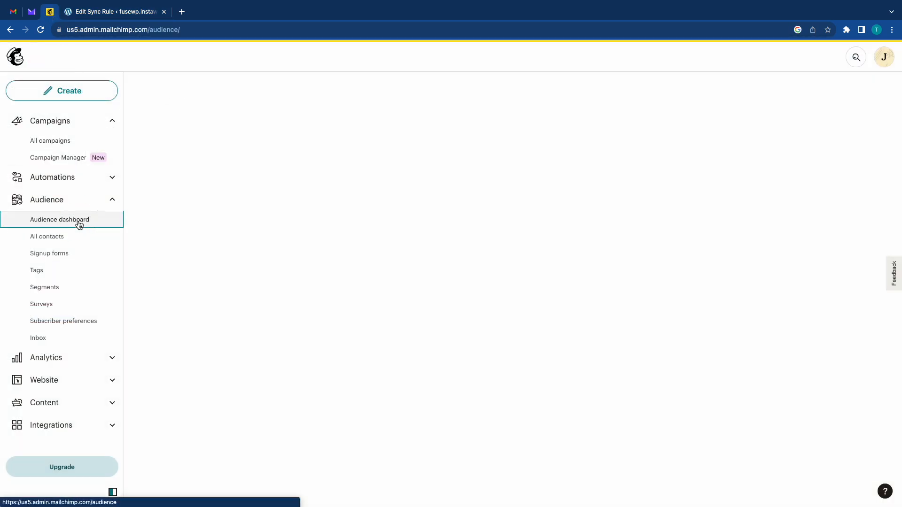
{"action": "left_click", "coordinate": [771, 143]}
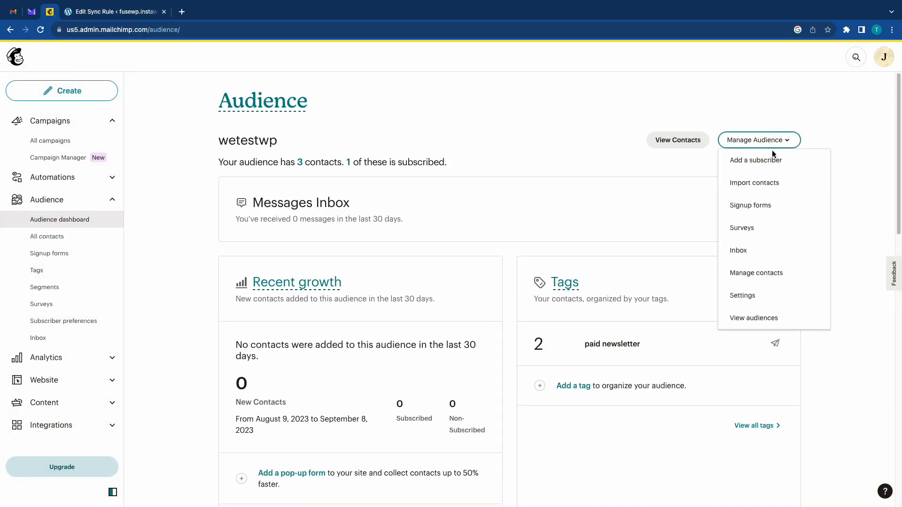
{"action": "left_click", "coordinate": [747, 293]}
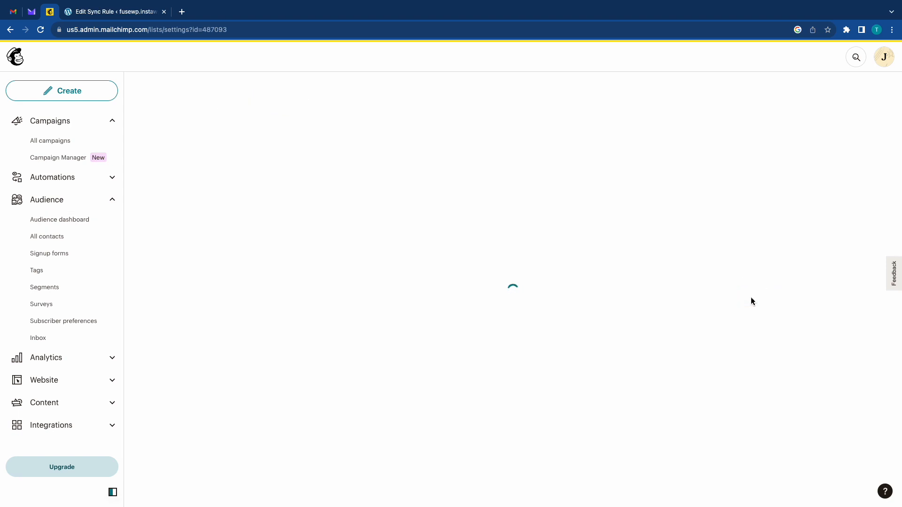
{"action": "scroll", "coordinate": [322, 312], "scroll_direction": "down", "scroll_amount": 4}
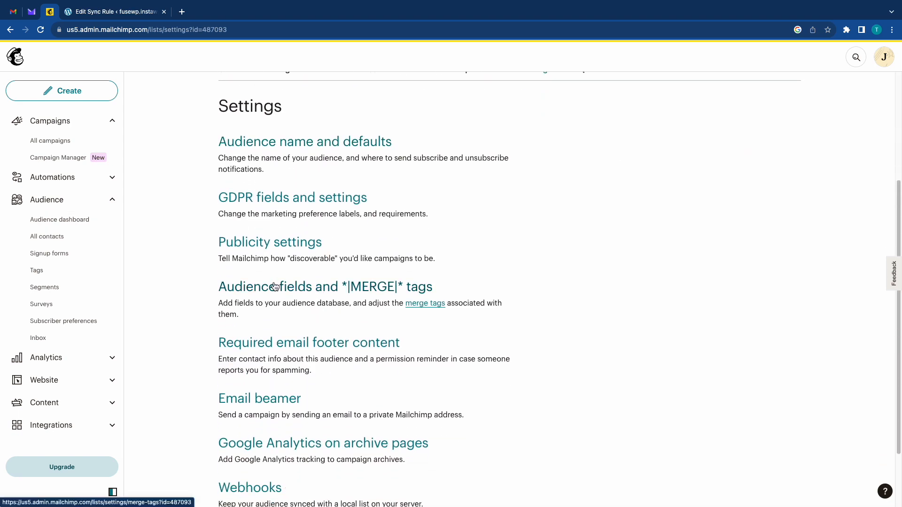
{"action": "left_click", "coordinate": [276, 286]}
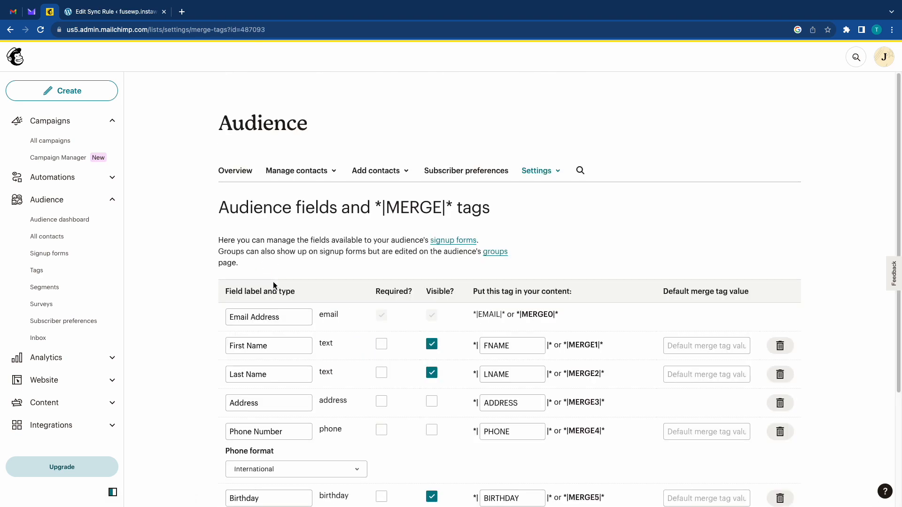
Add a new field of type Website to the audience fields.
{"action": "scroll", "coordinate": [312, 283], "scroll_direction": "down", "scroll_amount": 5}
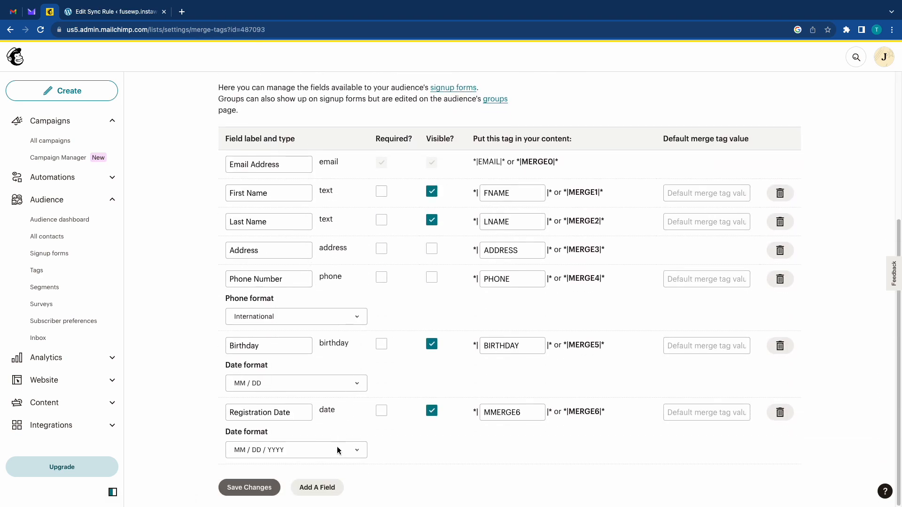
{"action": "left_click", "coordinate": [318, 488]}
{"action": "scroll", "coordinate": [332, 465], "scroll_direction": "down", "scroll_amount": 1}
{"action": "scroll", "coordinate": [335, 458], "scroll_direction": "down", "scroll_amount": 1}
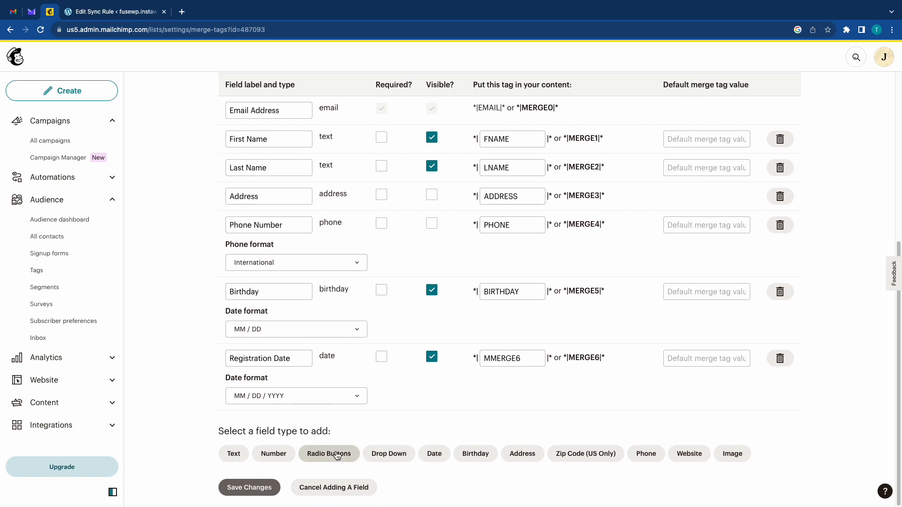
{"action": "left_click", "coordinate": [676, 453]}
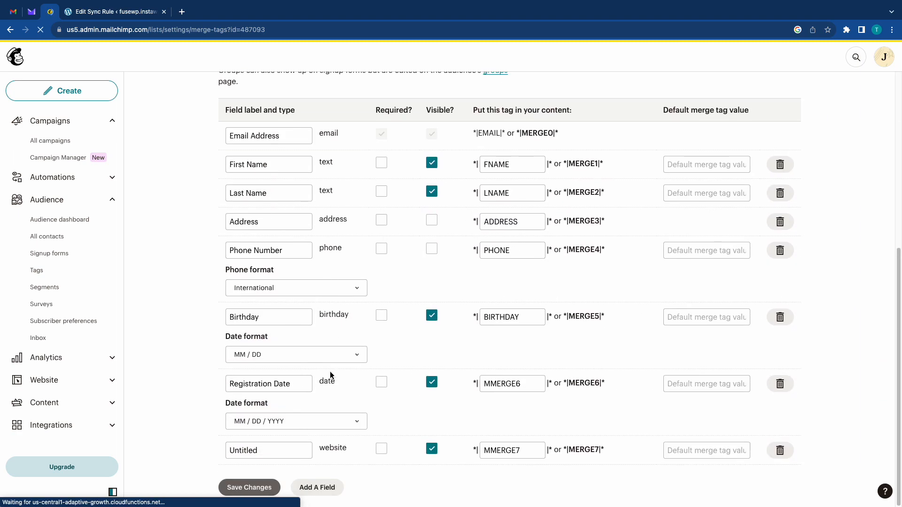
Label the untitled website field "Website URL" and save the audience field changes.
{"action": "left_click", "coordinate": [262, 452]}
{"action": "key", "text": "super+a"}
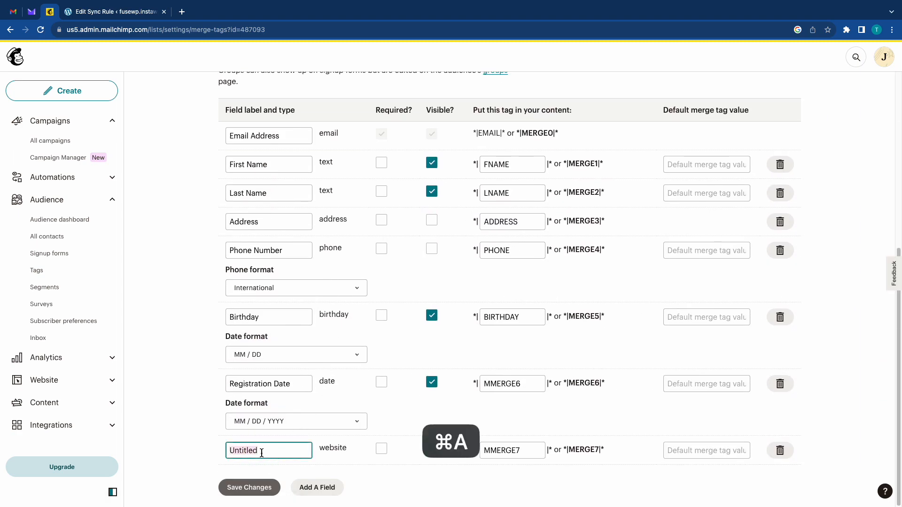
{"action": "type", "text": "Websi"}
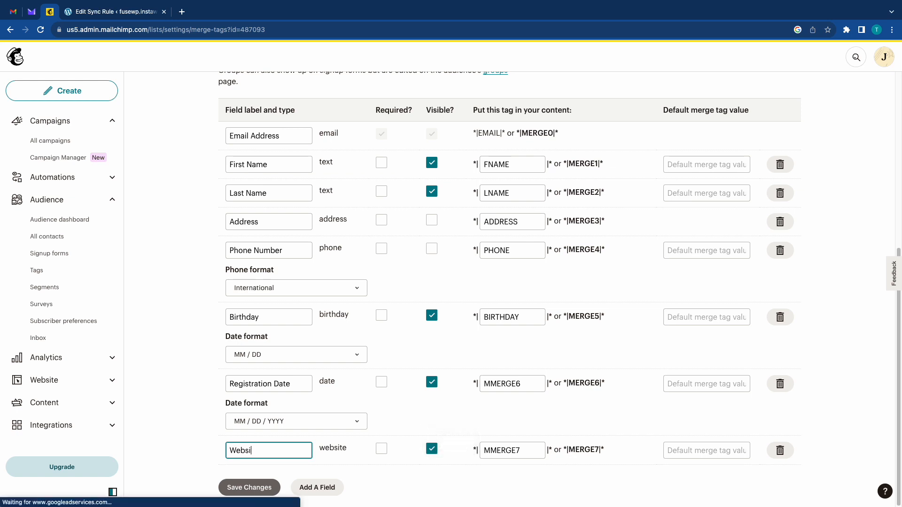
{"action": "type", "text": "te URL"}
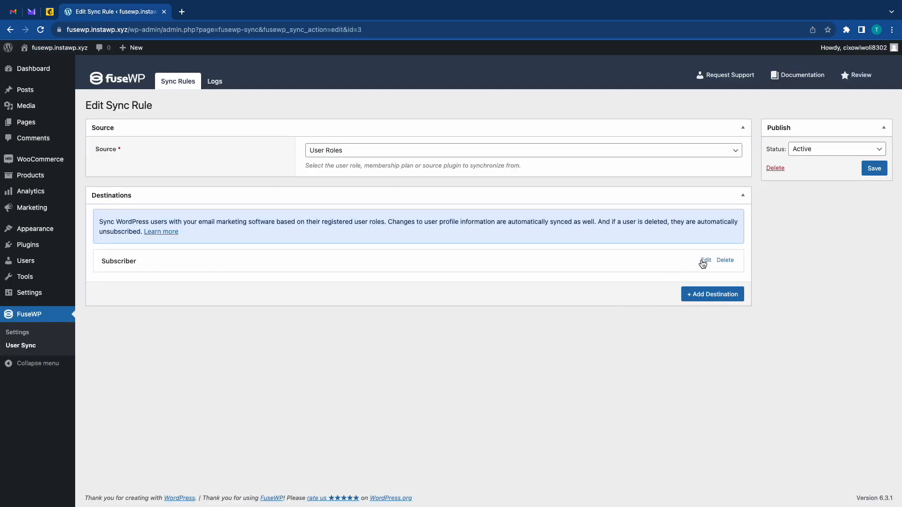
In the FuseWP sync rule's Subscriber destination, map Website URL as Text to the Mailchimp field Website URL (Text) and save the rule.
{"action": "left_click", "coordinate": [704, 262]}
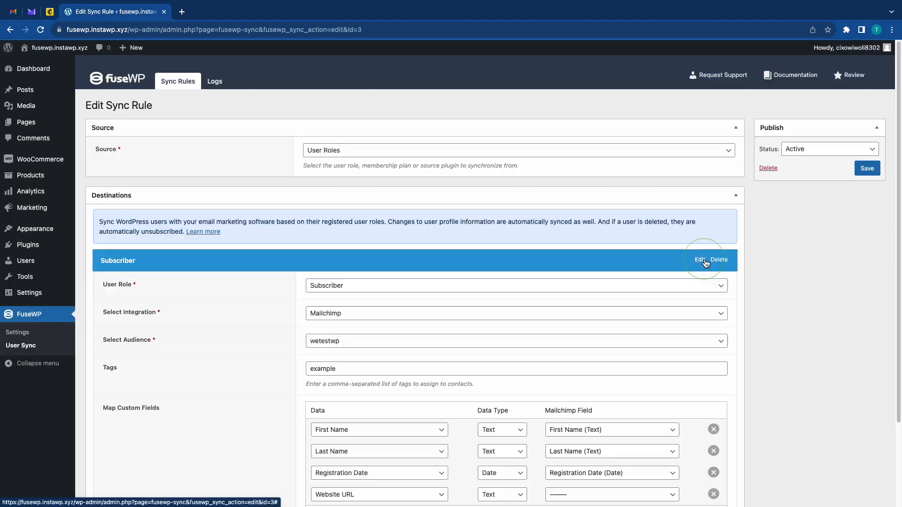
{"action": "scroll", "coordinate": [526, 339], "scroll_direction": "down", "scroll_amount": 2}
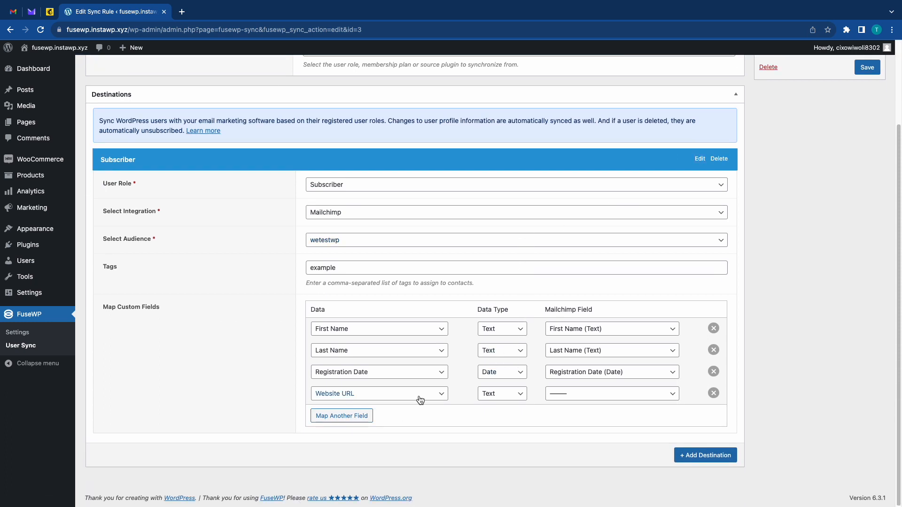
{"action": "left_click", "coordinate": [491, 394]}
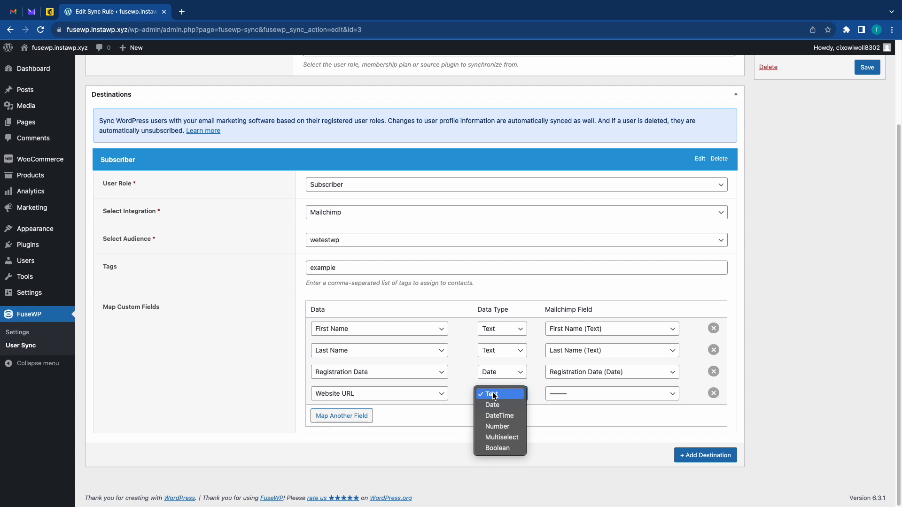
{"action": "left_click", "coordinate": [493, 396]}
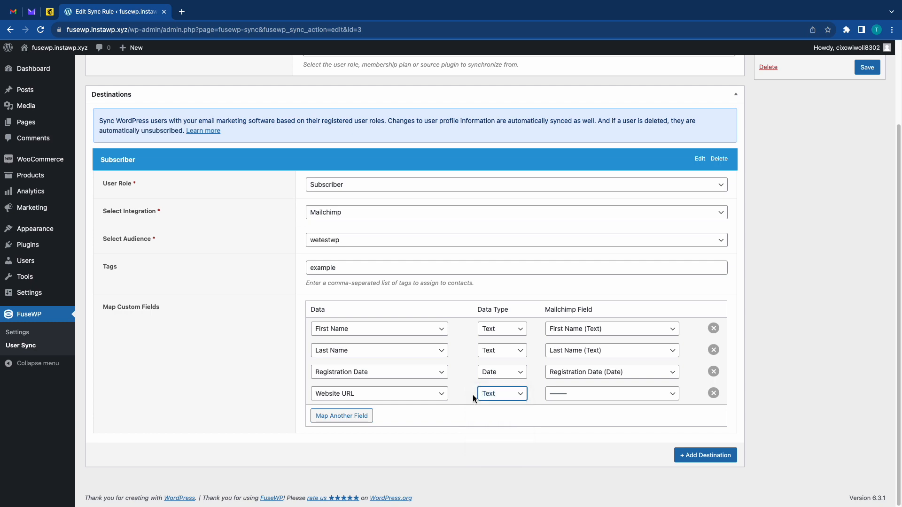
{"action": "left_click", "coordinate": [604, 395]}
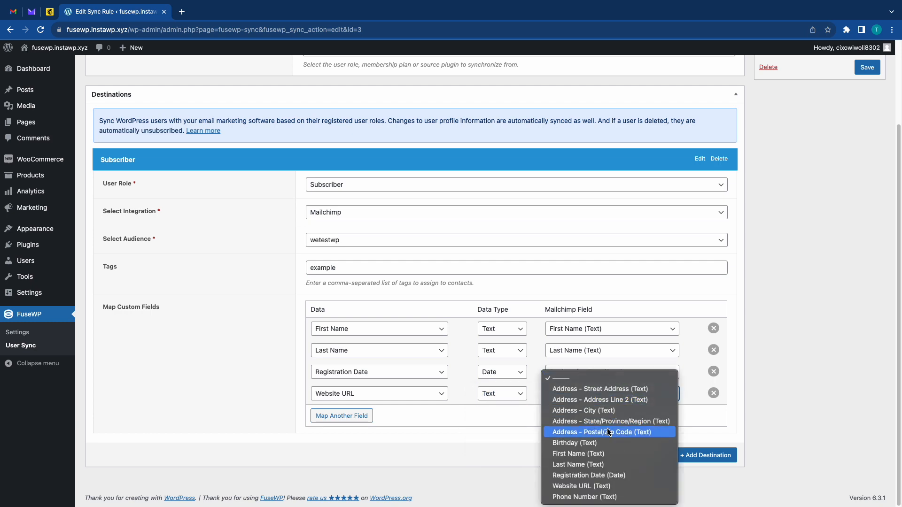
{"action": "left_click", "coordinate": [577, 487]}
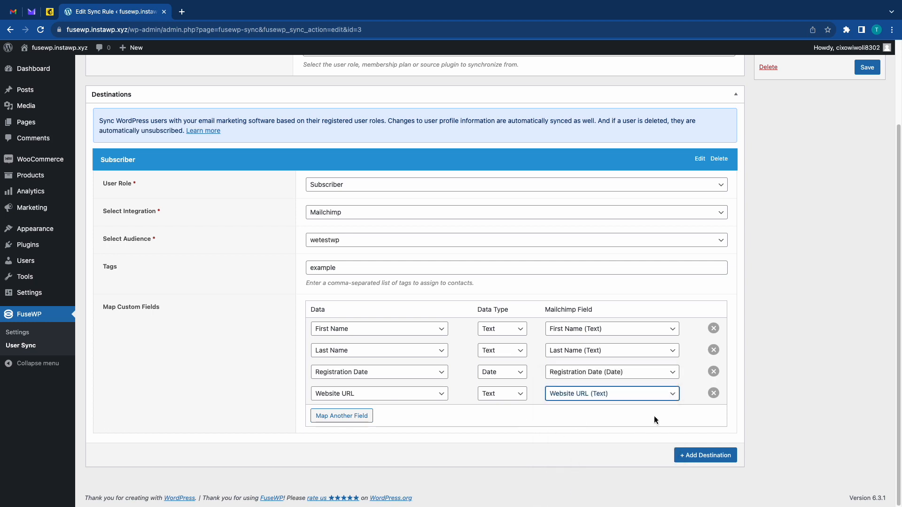
{"action": "scroll", "coordinate": [779, 371], "scroll_direction": "up", "scroll_amount": 3}
{"action": "left_click", "coordinate": [864, 177]}
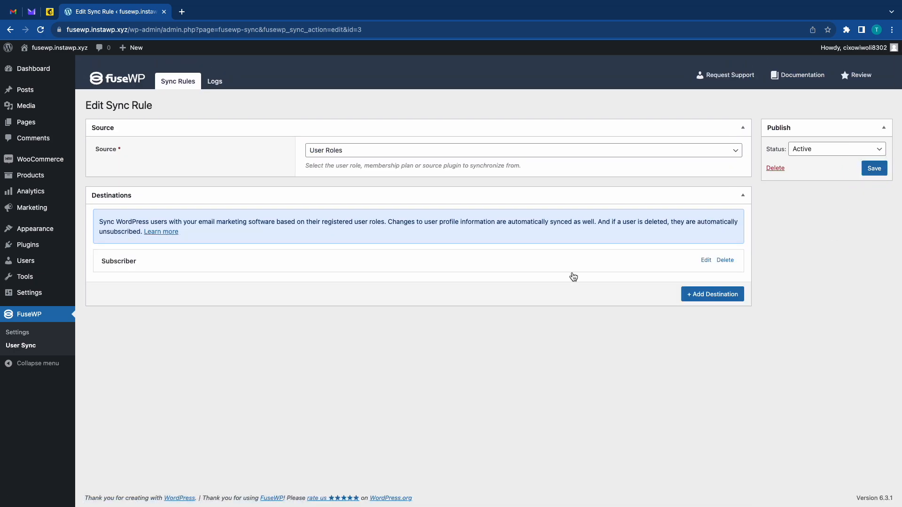
Add a second destination to the sync rule for the Administrator role with Mailchimp as the integration.
{"action": "left_click", "coordinate": [705, 296]}
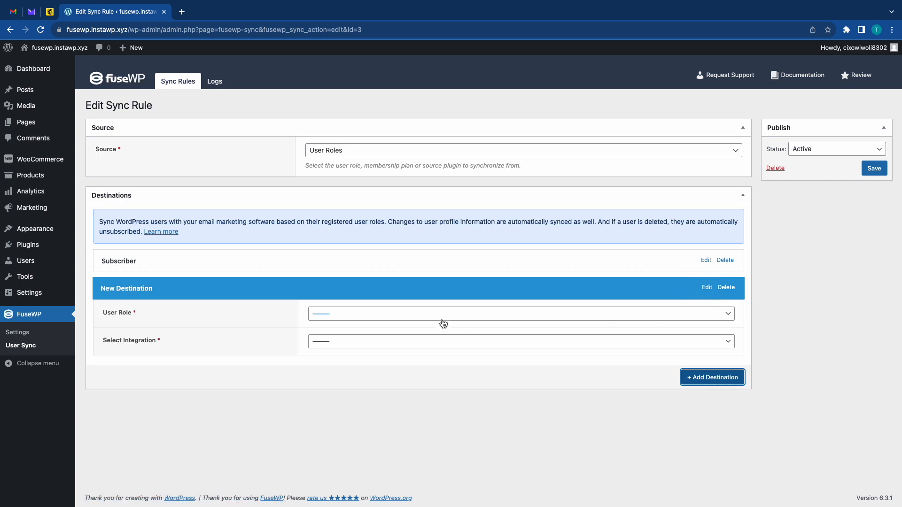
{"action": "left_click", "coordinate": [419, 313]}
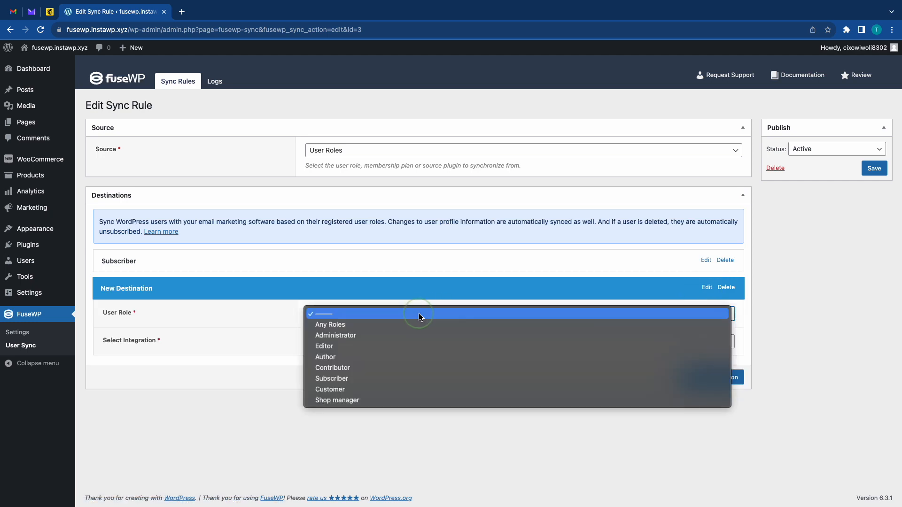
{"action": "left_click", "coordinate": [388, 337]}
{"action": "left_click", "coordinate": [393, 342]}
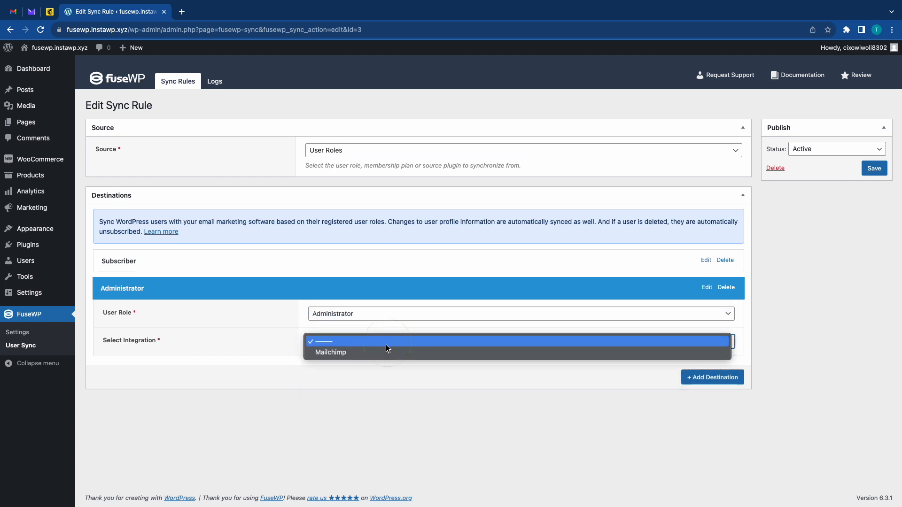
{"action": "left_click", "coordinate": [417, 353]}
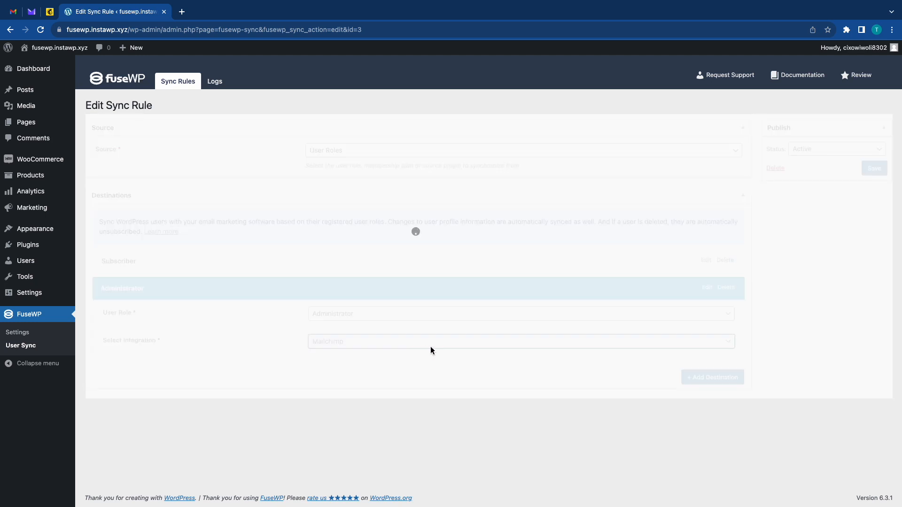
Delete the Administrator destination from the sync rule.
{"action": "left_click", "coordinate": [733, 287]}
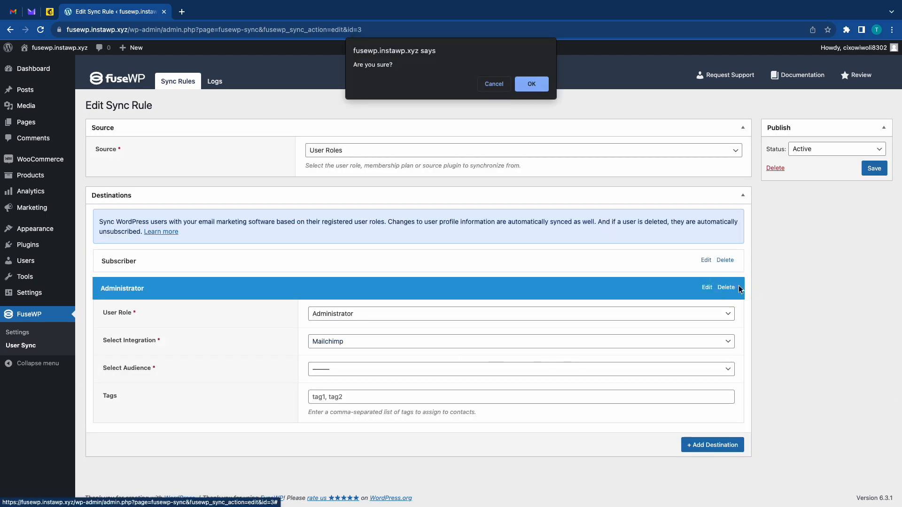
{"action": "key", "text": "Return"}
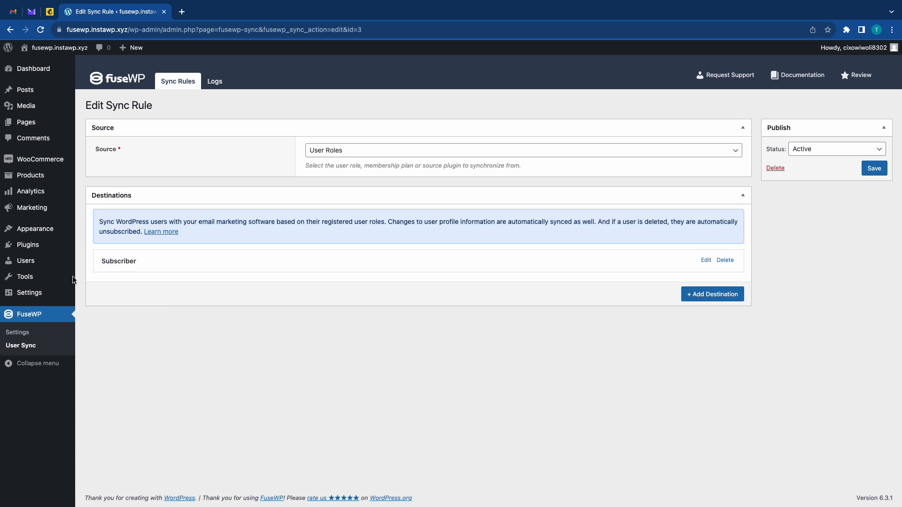
Start adding a new WordPress user and enter the username and email address.
{"action": "mouse_move", "coordinate": [37, 263]}
{"action": "left_click", "coordinate": [92, 274]}
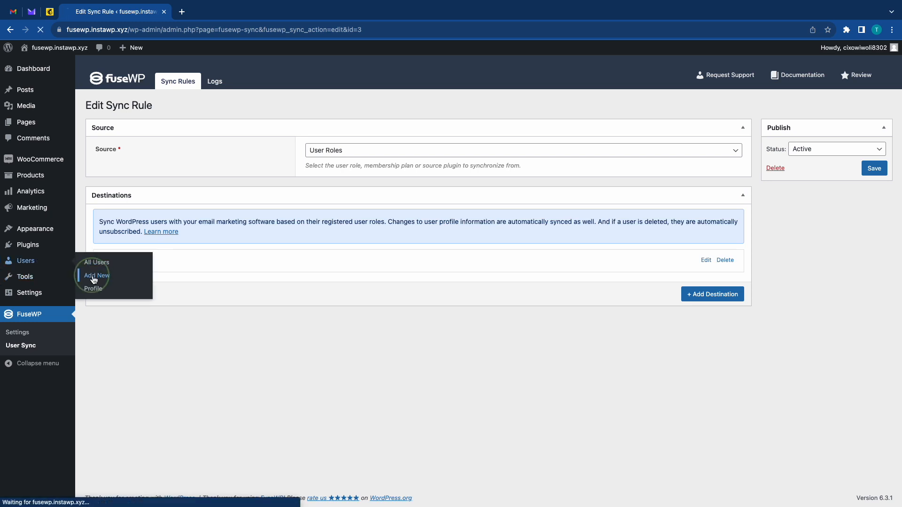
{"action": "left_click", "coordinate": [252, 115]}
{"action": "left_click", "coordinate": [241, 141]}
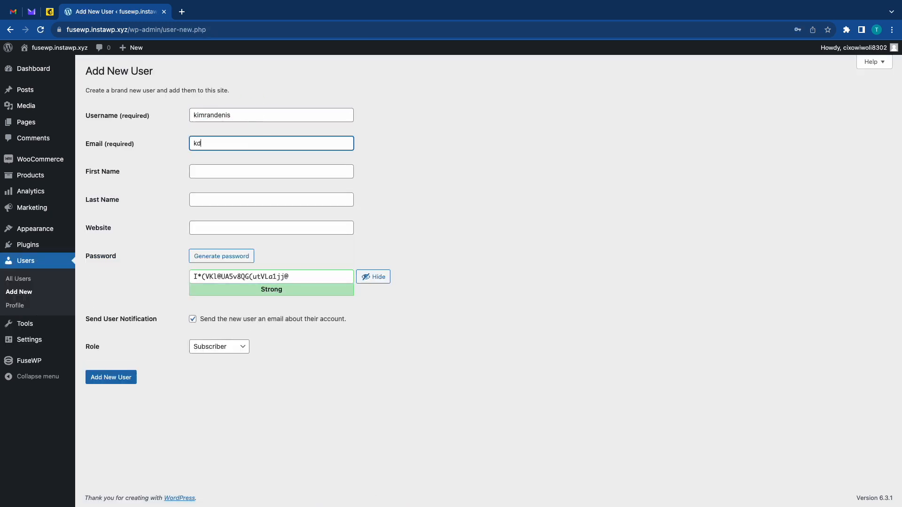
Fill in the new user's first name, last name and website, and create the account with the Subscriber role.
{"action": "key", "text": "Tab"}
{"action": "key", "text": "Tab"}
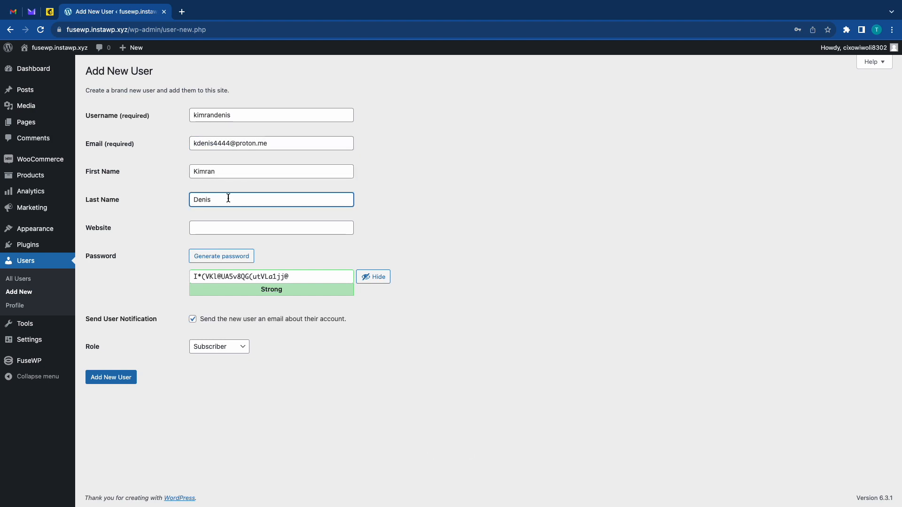
{"action": "left_click", "coordinate": [224, 225]}
{"action": "type", "text": "kdenis22.xyz"}
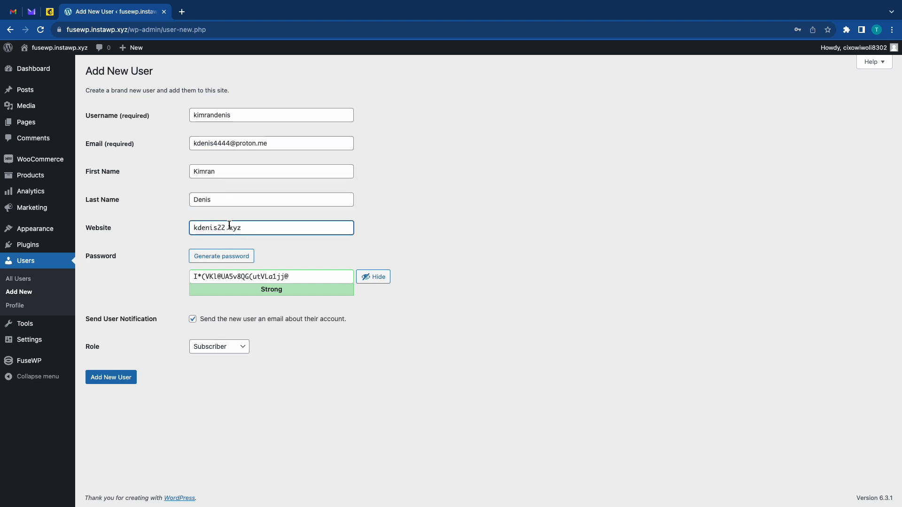
{"action": "left_click", "coordinate": [124, 379]}
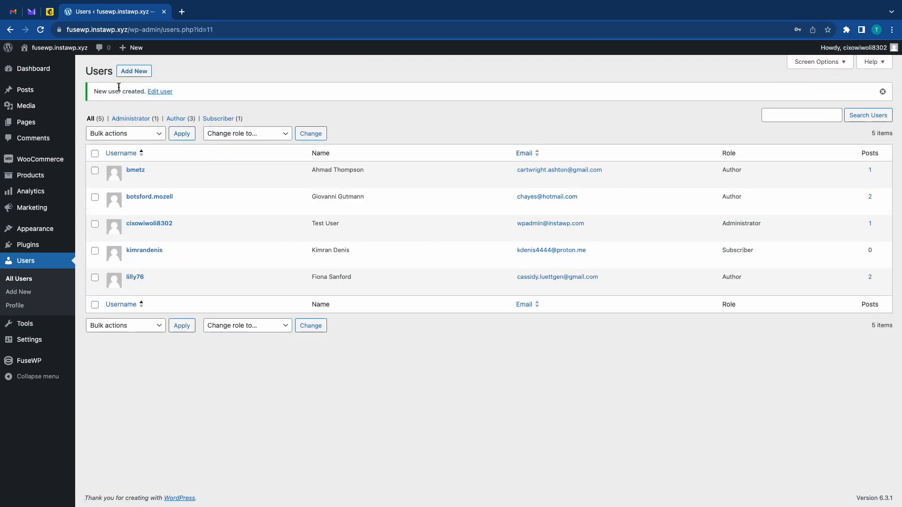
Switch to Mailchimp and check the new user's synced fields, tag and email marketing status among all contacts.
{"action": "left_click", "coordinate": [50, 11]}
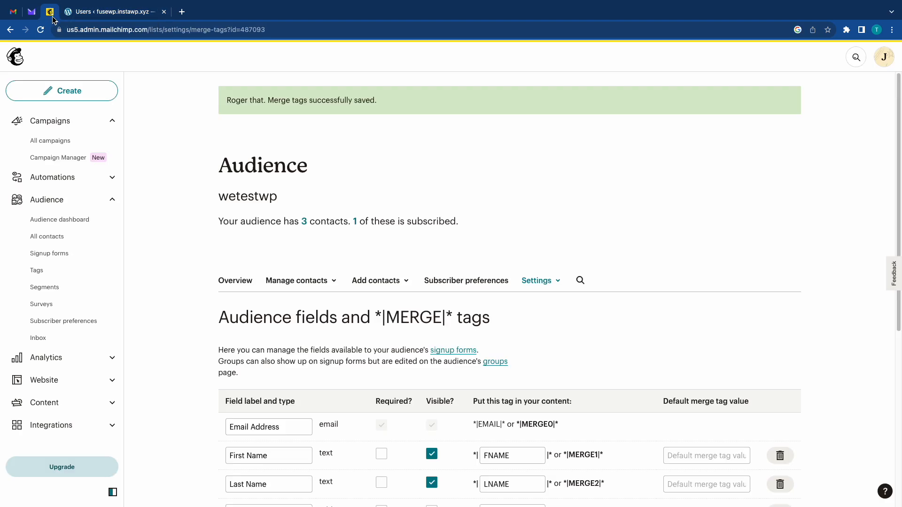
{"action": "left_click", "coordinate": [50, 237]}
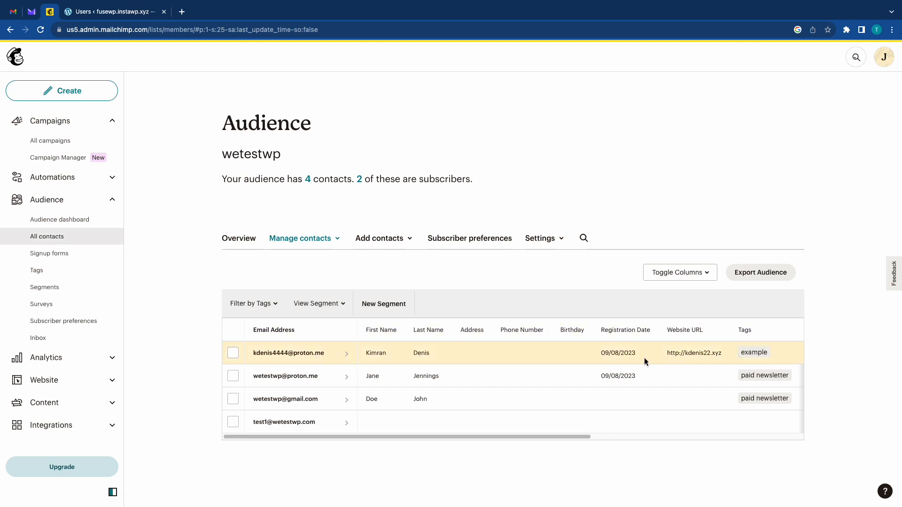
{"action": "scroll", "coordinate": [705, 357], "scroll_direction": "right", "scroll_amount": 5}
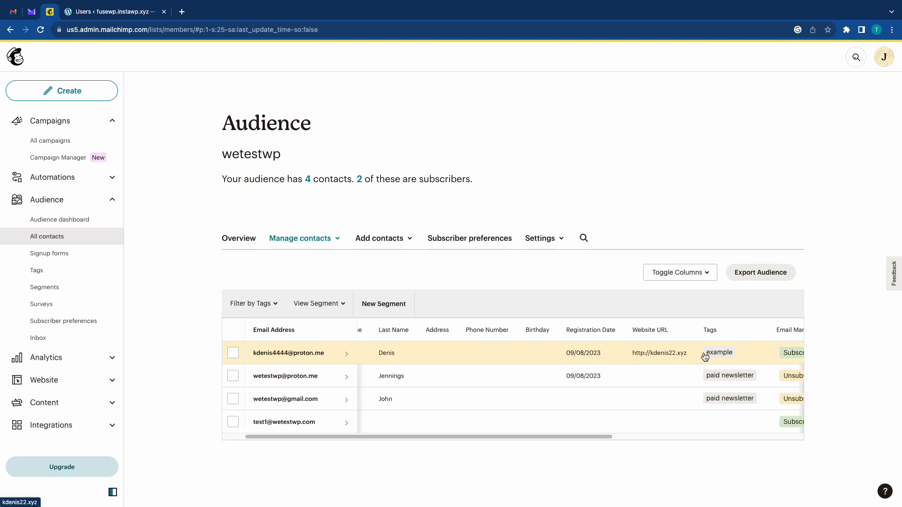
{"action": "scroll", "coordinate": [671, 356], "scroll_direction": "right", "scroll_amount": 2}
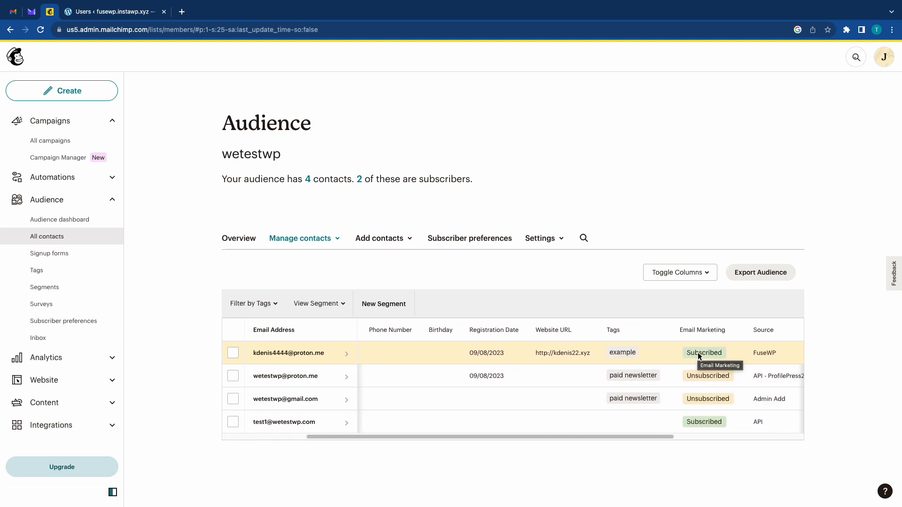
Switch back to WordPress and delete the newly created Subscriber user.
{"action": "left_click", "coordinate": [107, 16]}
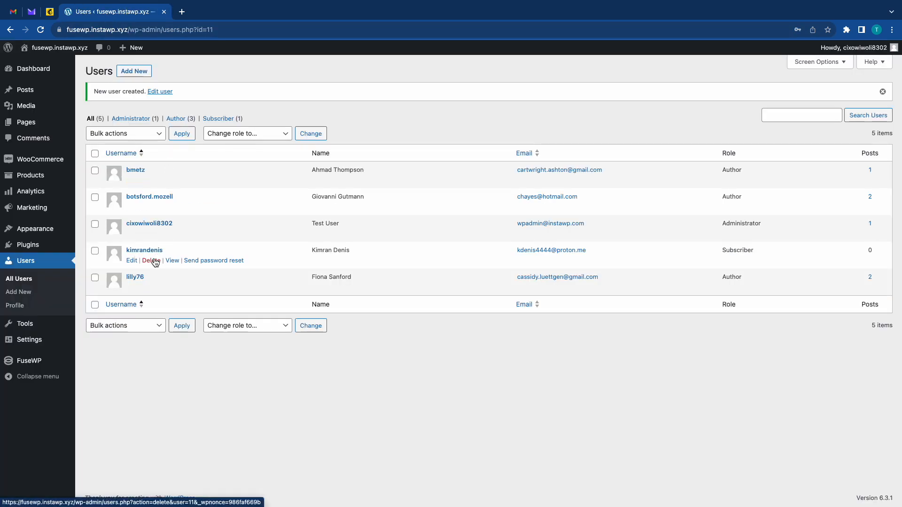
{"action": "left_click", "coordinate": [152, 260]}
{"action": "left_click", "coordinate": [136, 133]}
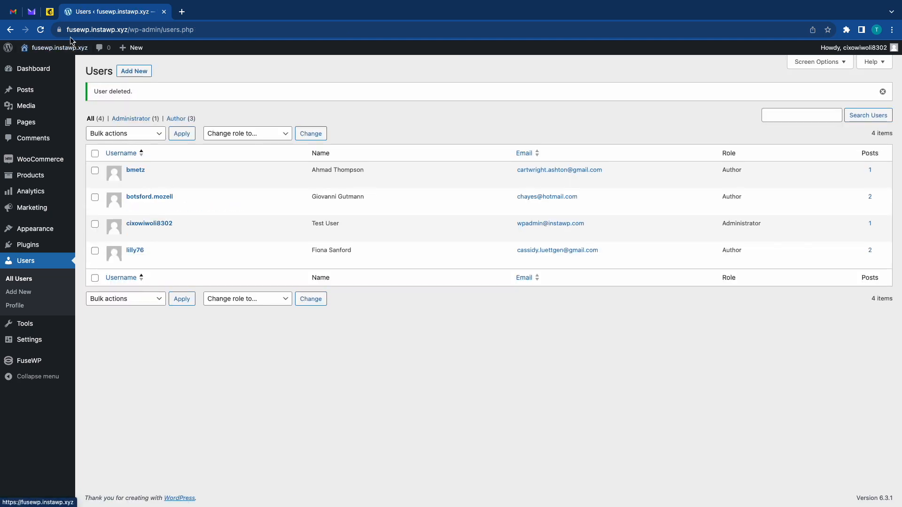
Return to Mailchimp, reload the contacts list and check the deleted user's email marketing status.
{"action": "left_click", "coordinate": [52, 11]}
{"action": "right_click", "coordinate": [267, 257]}
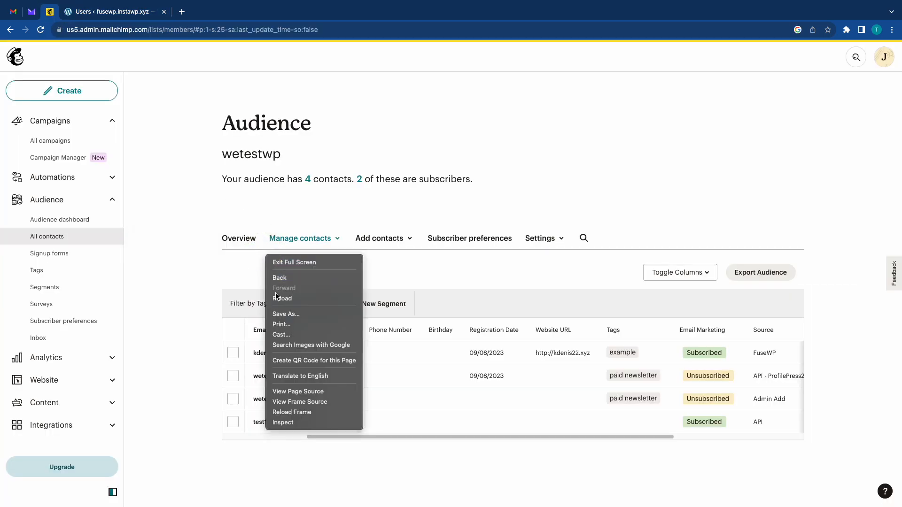
{"action": "left_click", "coordinate": [323, 300]}
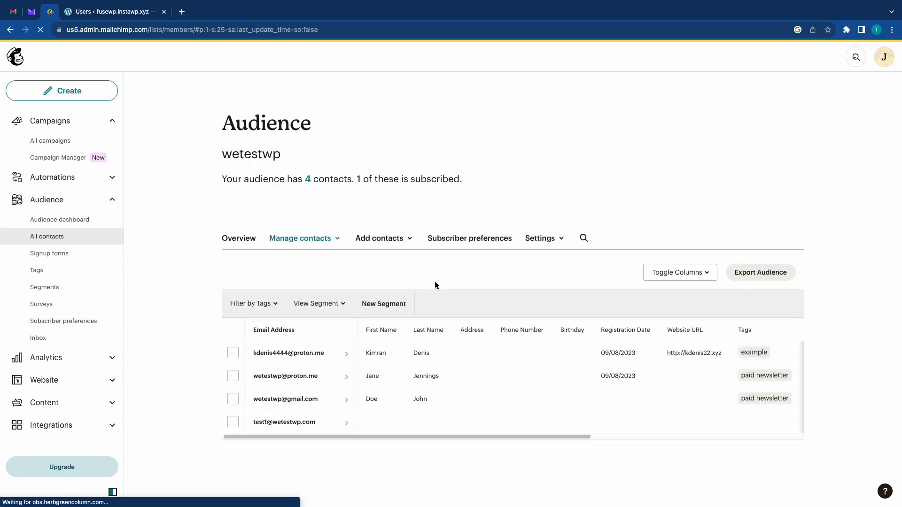
{"action": "scroll", "coordinate": [479, 355], "scroll_direction": "right", "scroll_amount": 6}
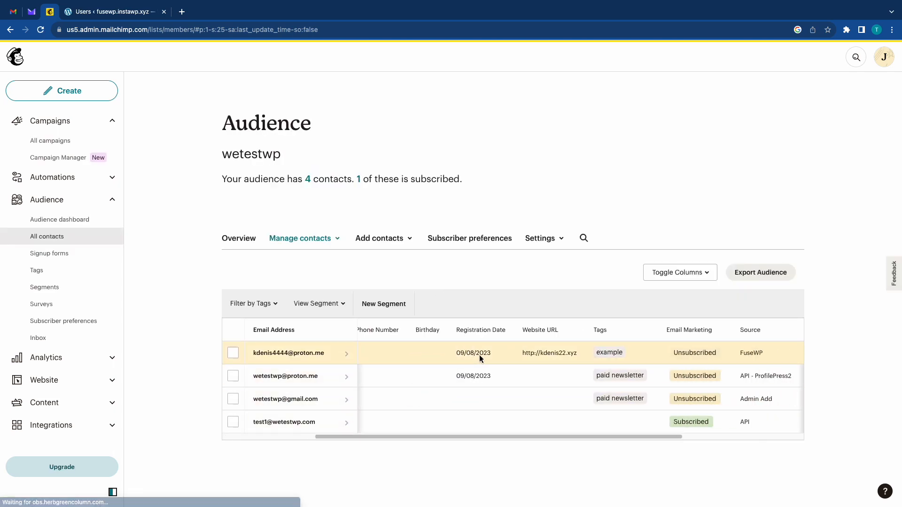